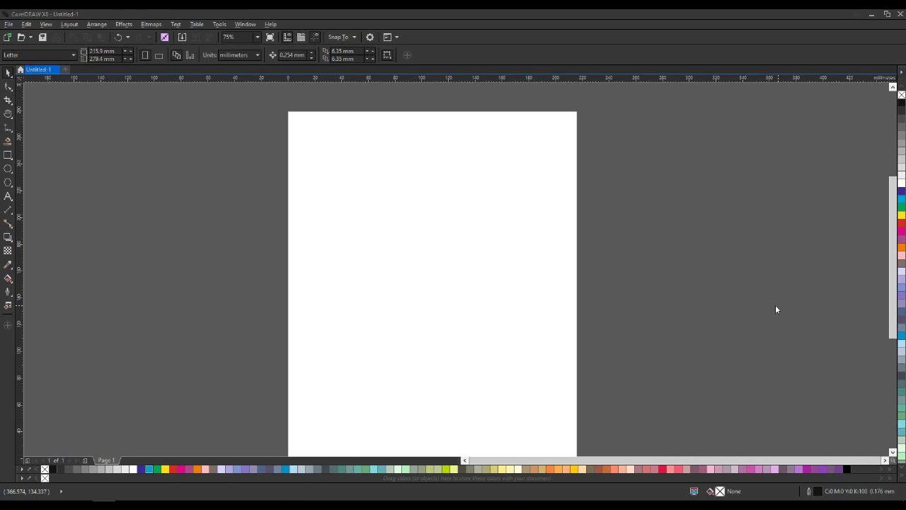
Import the two actor photos, placing one about 104 mm wide above the other about 97 mm wide on the page.
key("ctrl+i")
left_click_drag(200, 151, 291, 71)
left_click(369, 249)
left_click(313, 148)
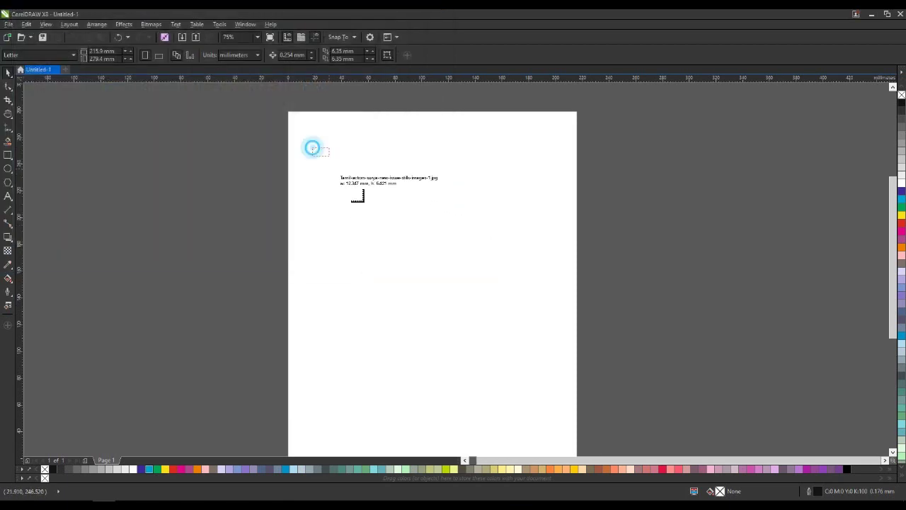
left_click_drag(327, 218, 464, 320)
left_click_drag(396, 269, 385, 280)
left_click_drag(395, 198, 410, 198)
scroll(391, 264, "up", 2)
left_click_drag(391, 268, 421, 260)
Examine the two imported photos close up, then at page level.
key("h")
left_click_drag(511, 186, 506, 249)
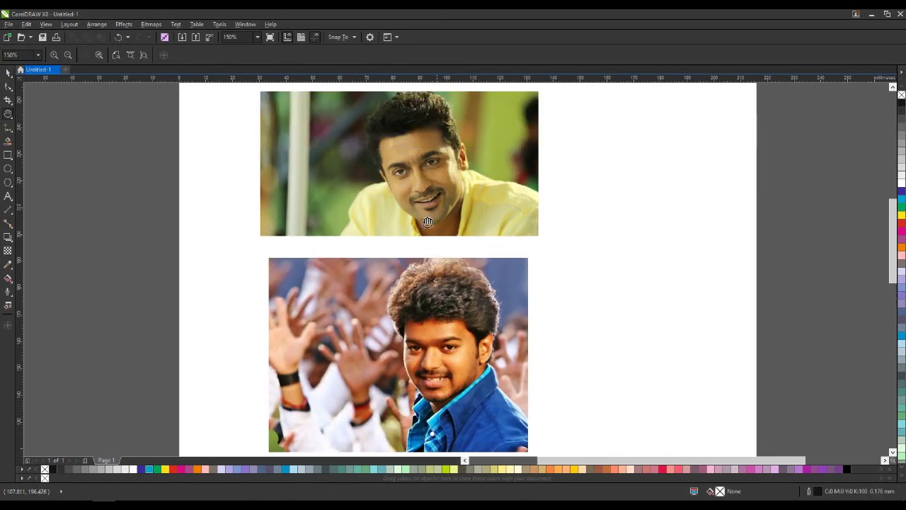
scroll(405, 187, "up", 1)
left_click_drag(187, 128, 213, 180)
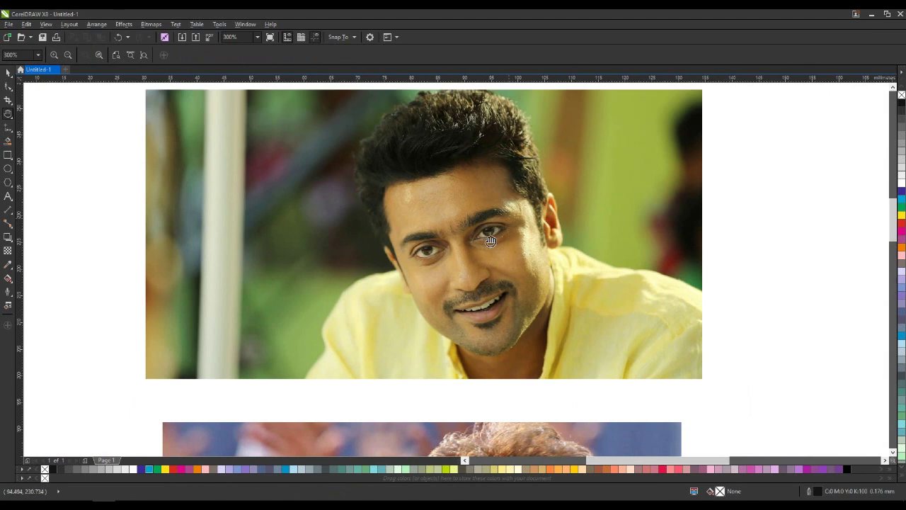
left_click_drag(403, 204, 395, 257)
left_click_drag(445, 291, 451, 265)
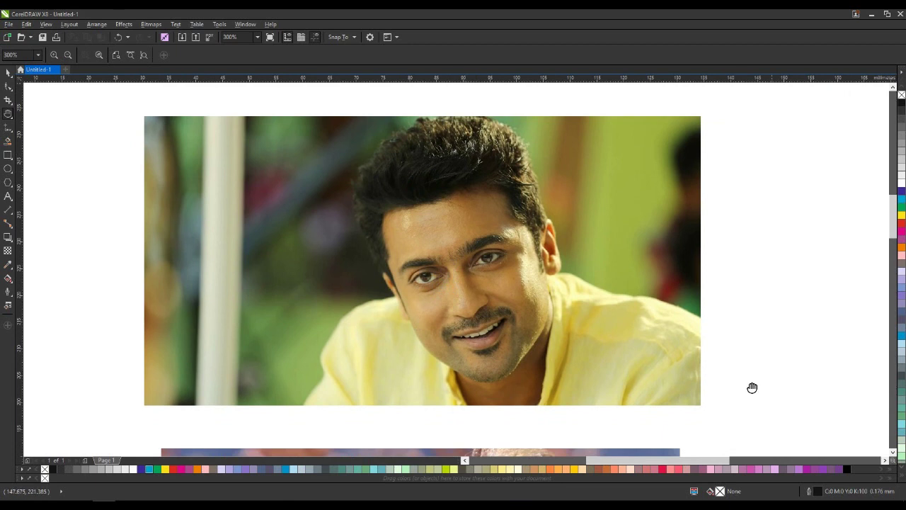
left_click_drag(418, 305, 371, 213)
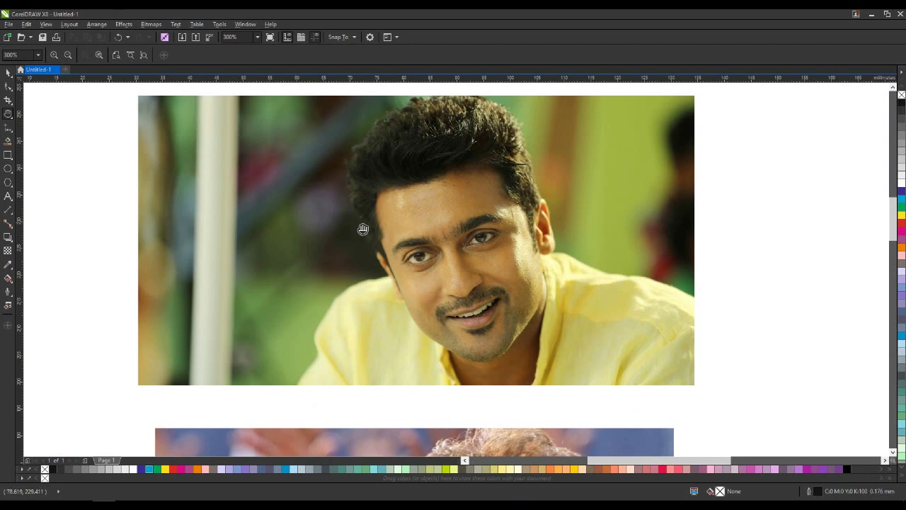
left_click(8, 71)
left_click(331, 189)
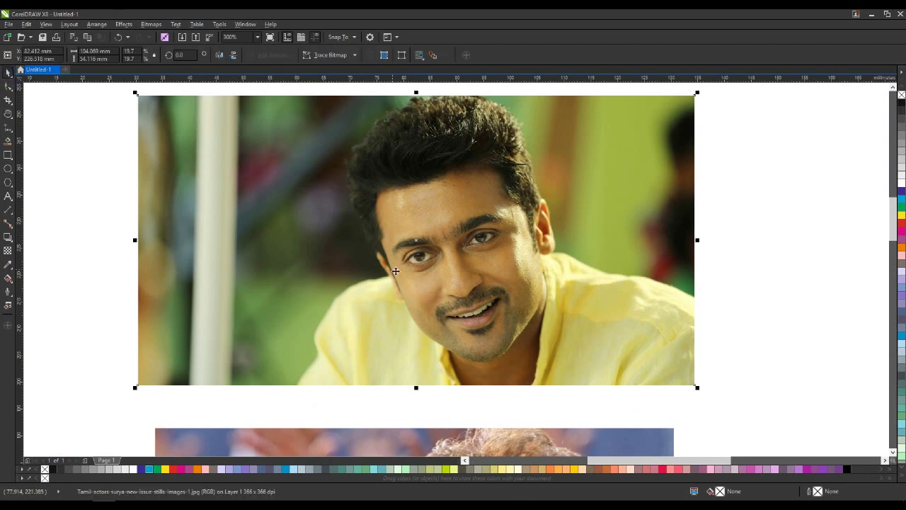
scroll(316, 248, "down", 2)
left_click(562, 222)
scroll(304, 282, "up", 1)
left_click(393, 310)
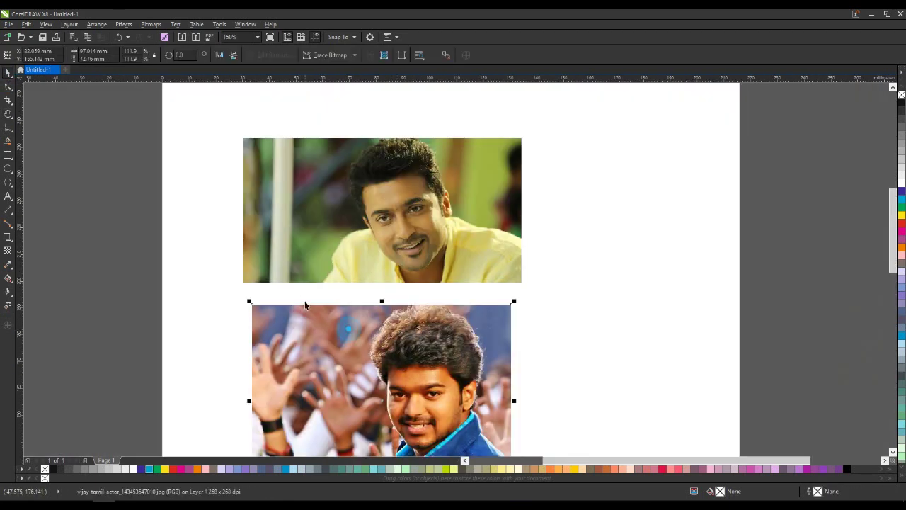
left_click(617, 306)
Left-align the lower photo with the upper photo's edge.
left_click(337, 358)
left_click(319, 247, "shift")
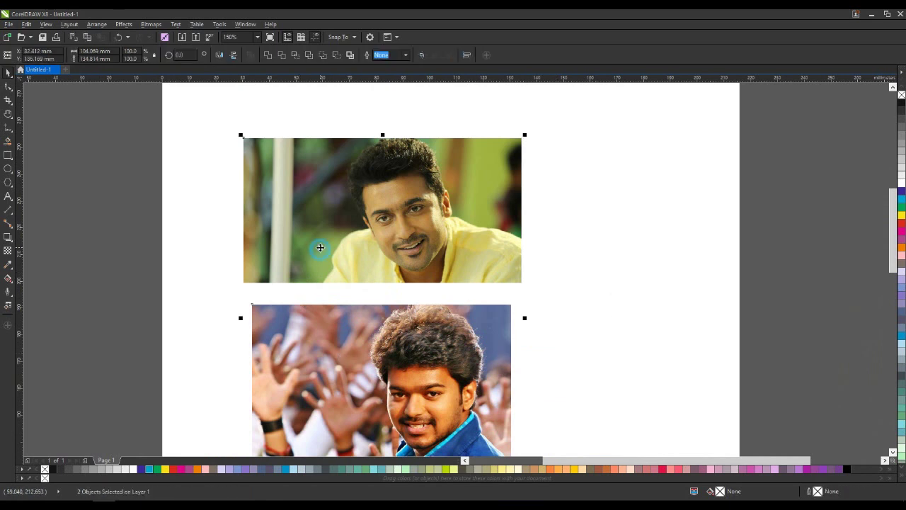
key("l")
left_click(415, 379)
left_click_drag(414, 379, 412, 379)
left_click(637, 277)
left_click(424, 354)
left_click(380, 236, "shift")
key("l")
left_click(668, 257)
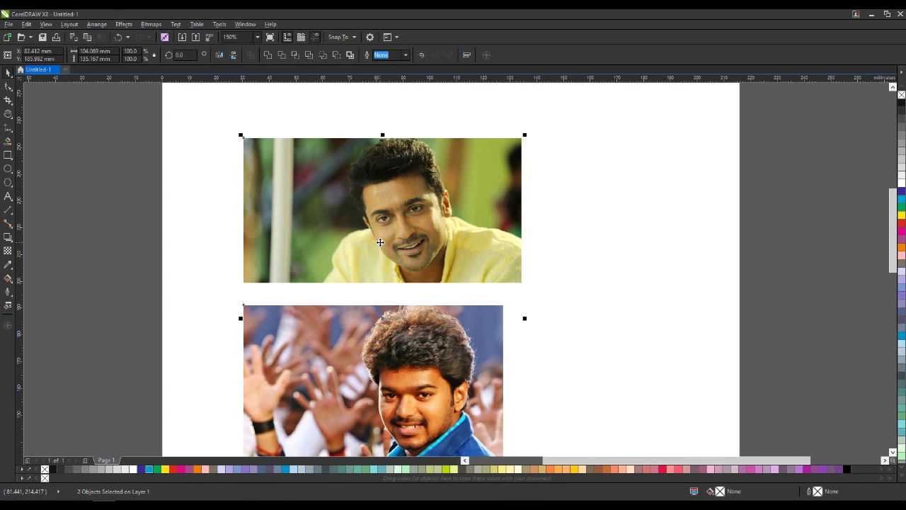
Scale the lower photo up proportionally to about 104 mm wide, matching the upper photo's width.
left_click(500, 309)
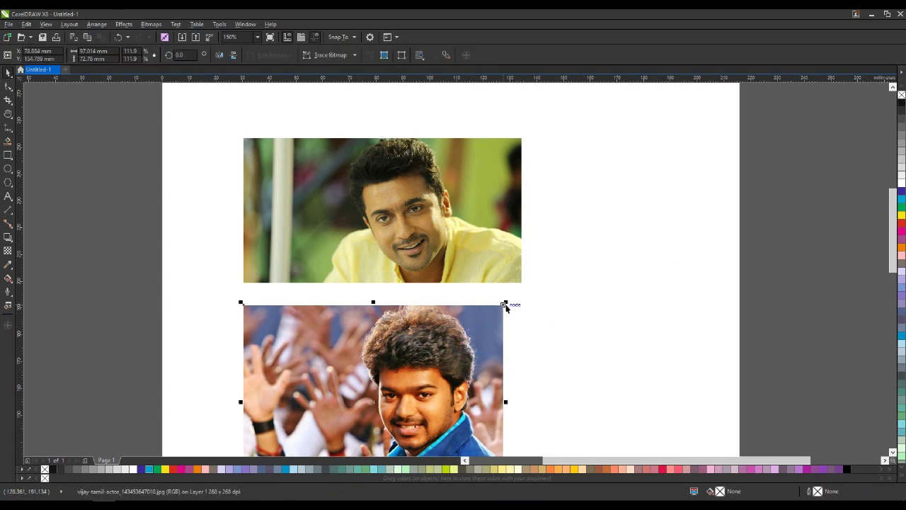
left_click_drag(505, 304, 530, 288)
left_click(583, 281)
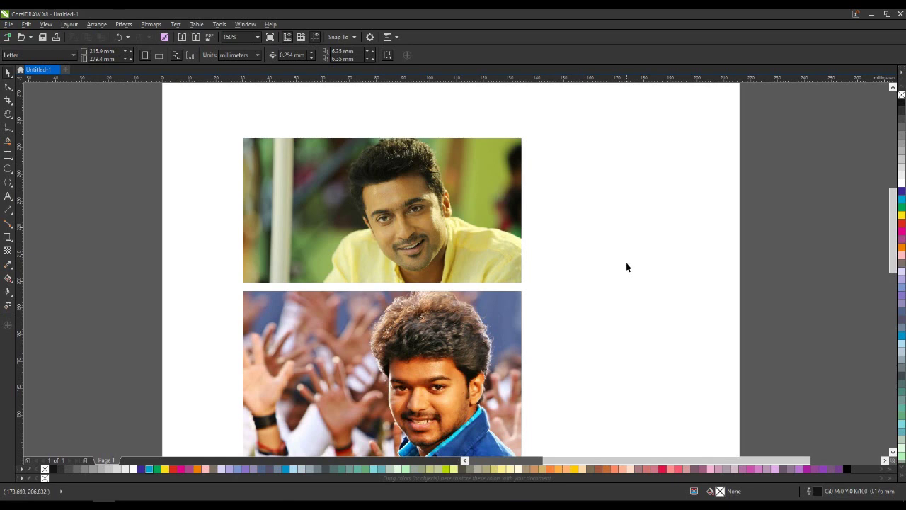
Turn on Proof Colors for the document and open the Color Proof Settings.
left_click(445, 223)
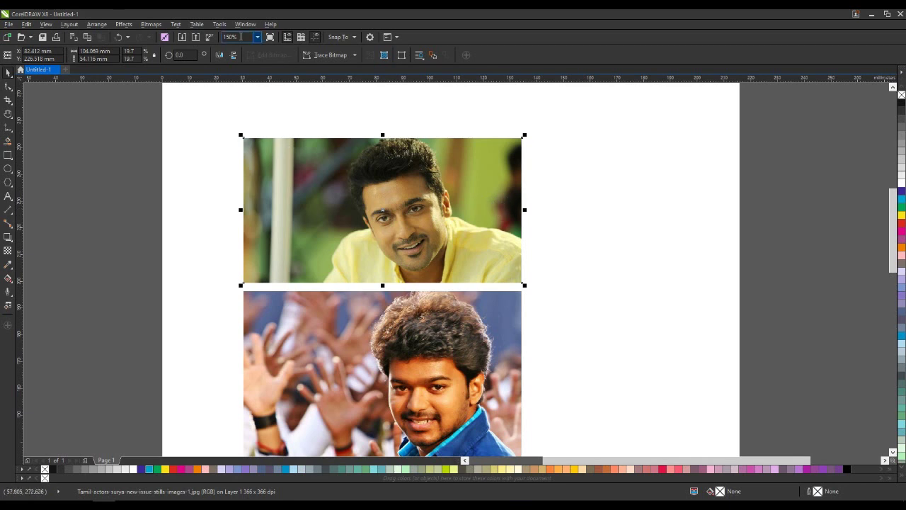
left_click(219, 24)
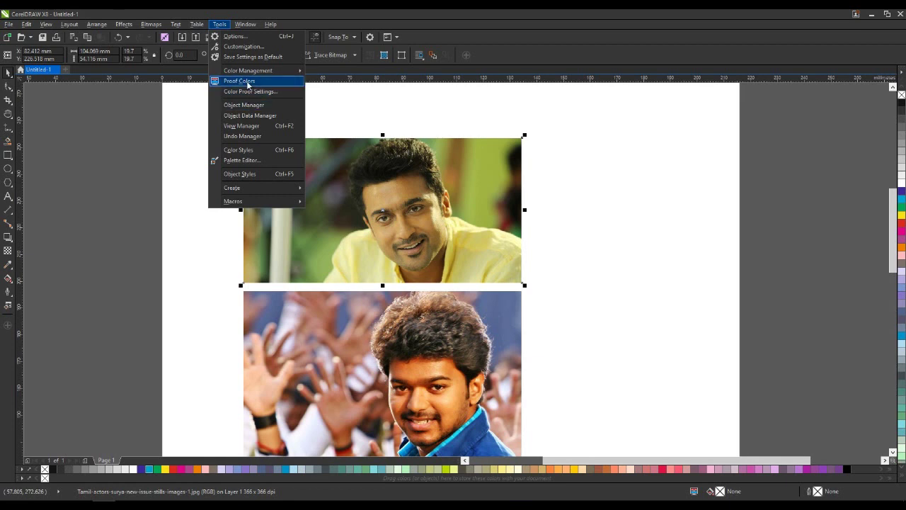
left_click(245, 82)
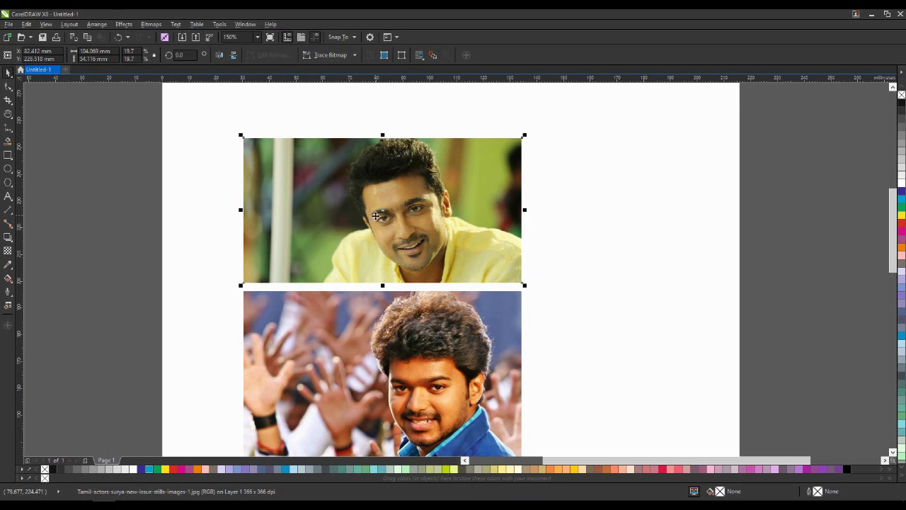
left_click(386, 106)
left_click(351, 145)
left_click(218, 26)
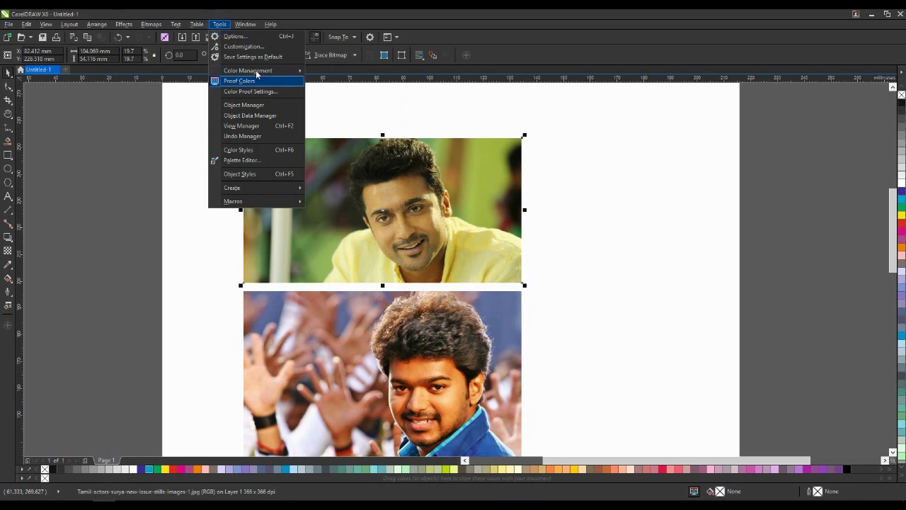
left_click(237, 95)
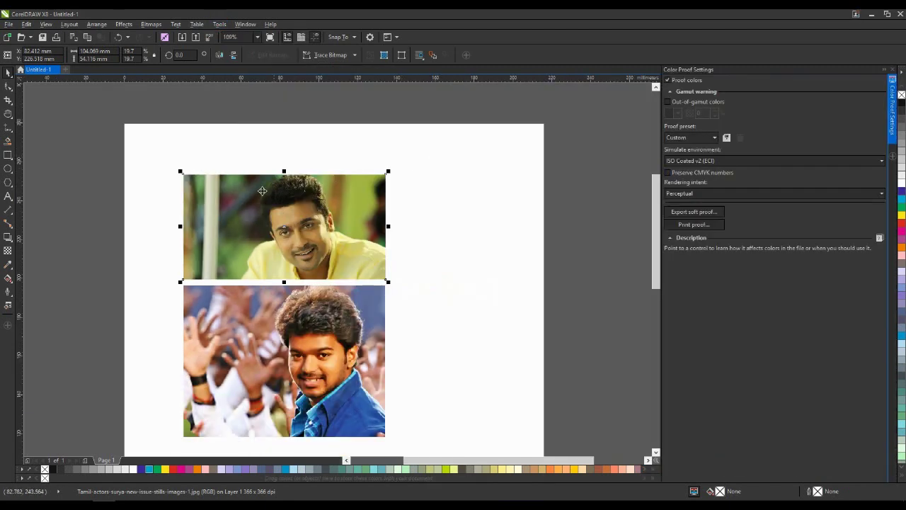
Compare the upper photo with Proof colors switched on and off, finishing with proofing off.
scroll(205, 188, "up", 2)
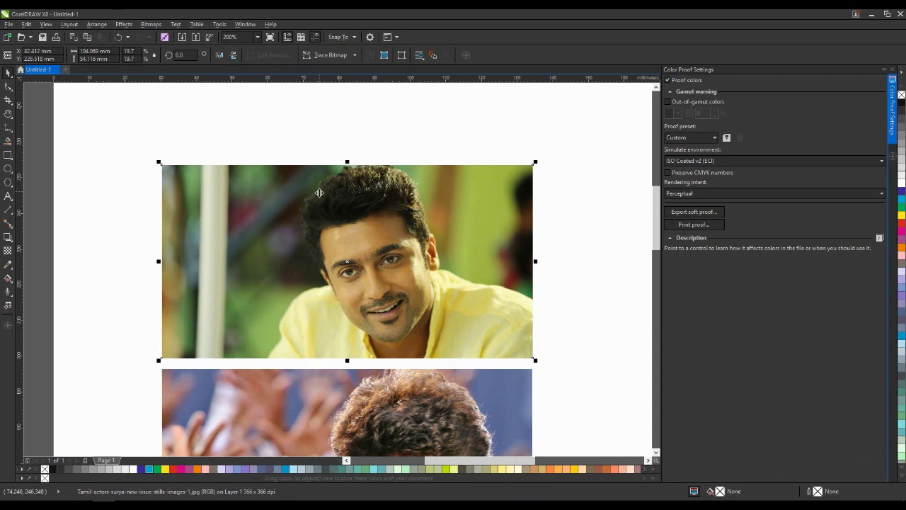
key("h")
left_click(343, 204)
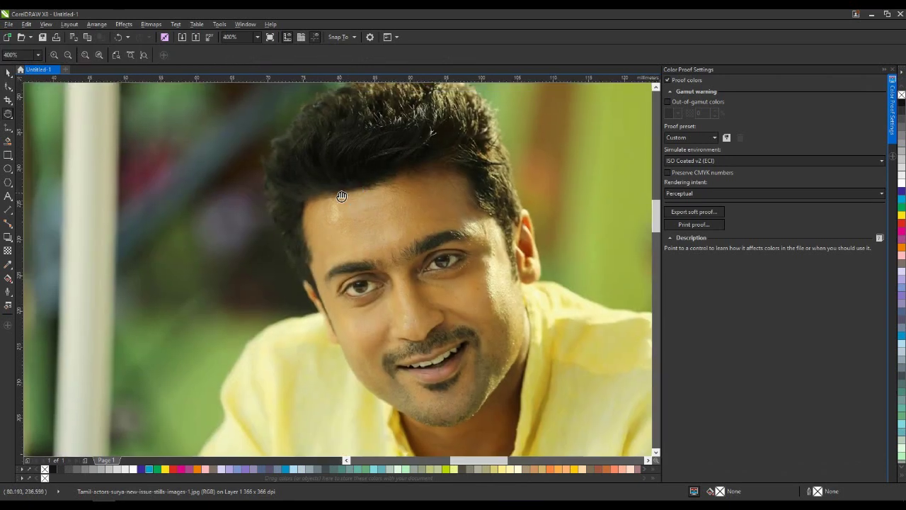
scroll(358, 197, "down", 2)
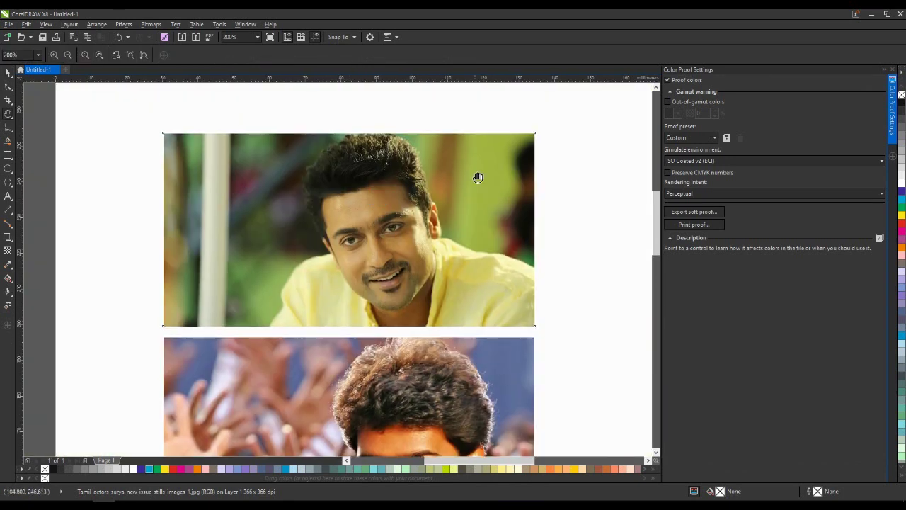
left_click(669, 81)
left_click(669, 80)
left_click(670, 80)
left_click(669, 81)
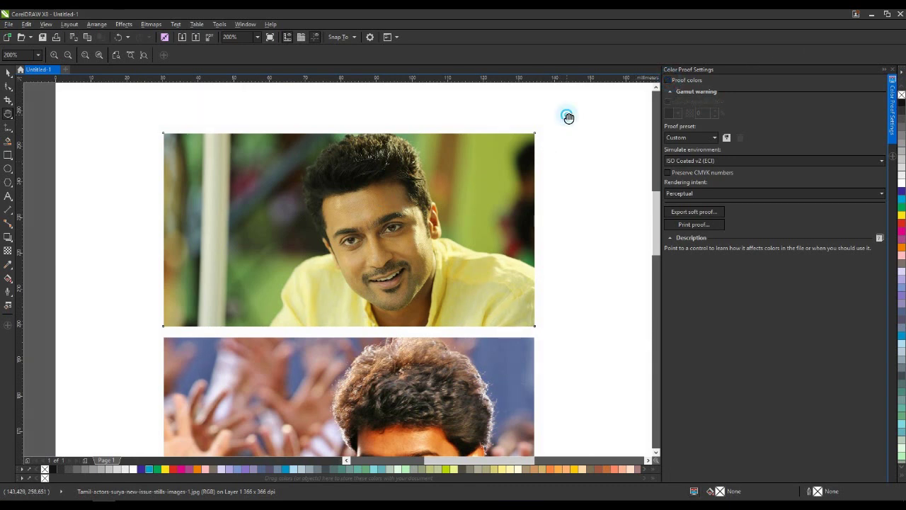
left_click(332, 155)
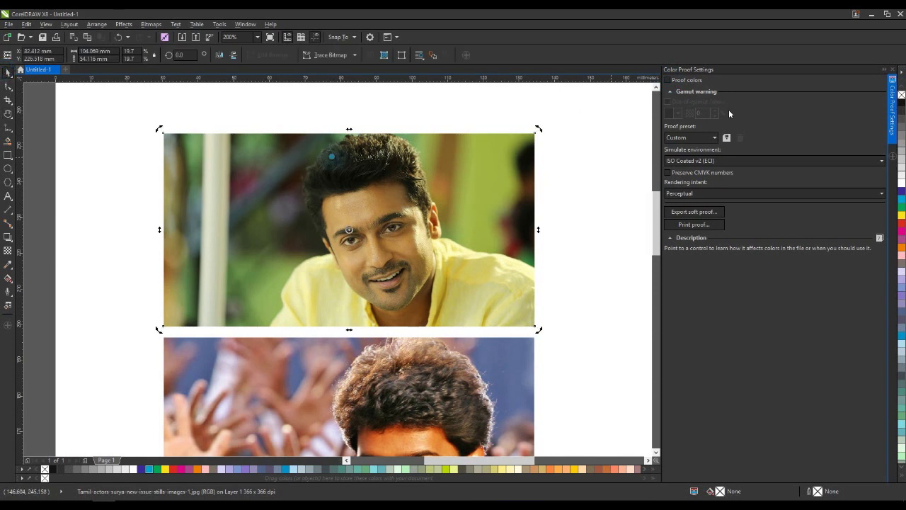
left_click(668, 81)
left_click(668, 81)
left_click(562, 210)
Compare the face in the lower photo close up with Proof colors off and on, leaving proofing on.
scroll(404, 325, "down", 2)
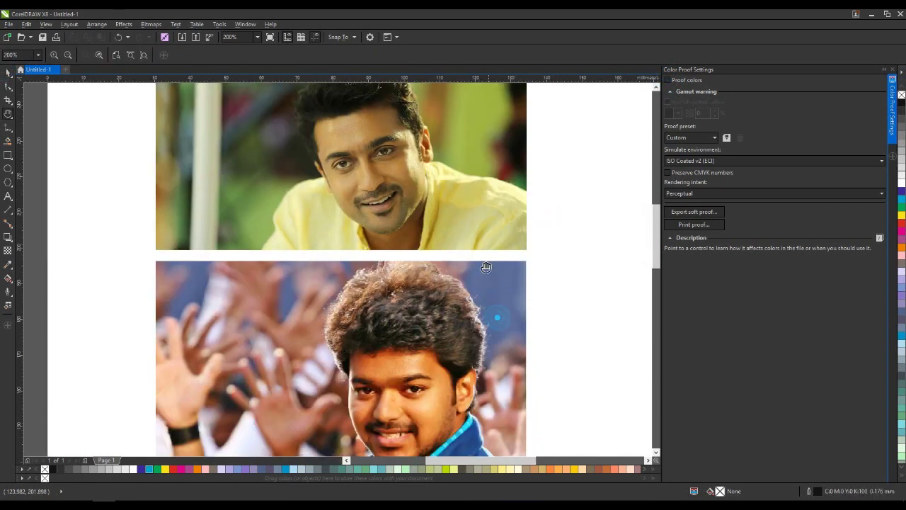
left_click(408, 320)
key("h")
left_click_drag(402, 366, 392, 259)
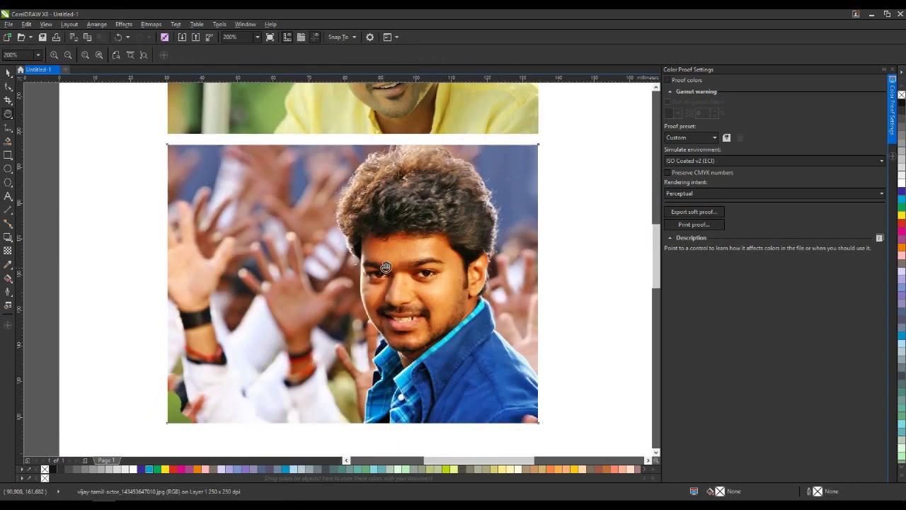
left_click(392, 259)
key("space")
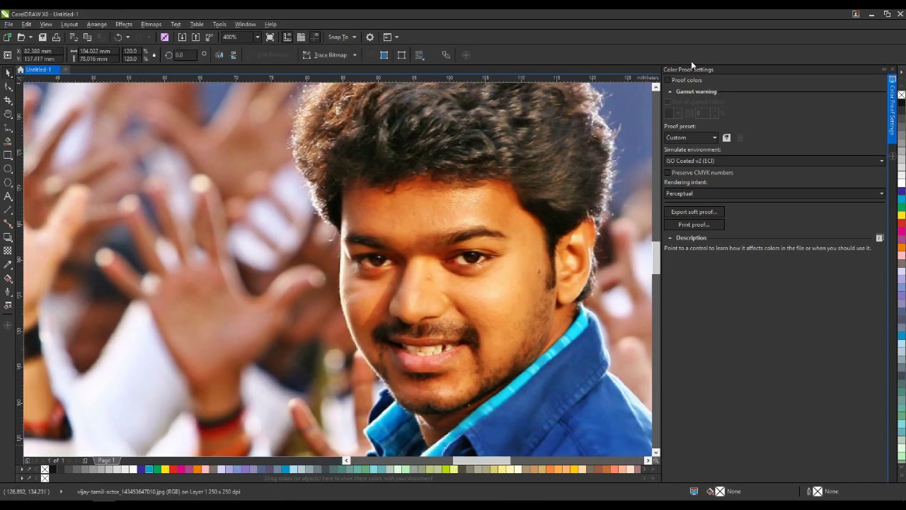
left_click(668, 80)
left_click(668, 80)
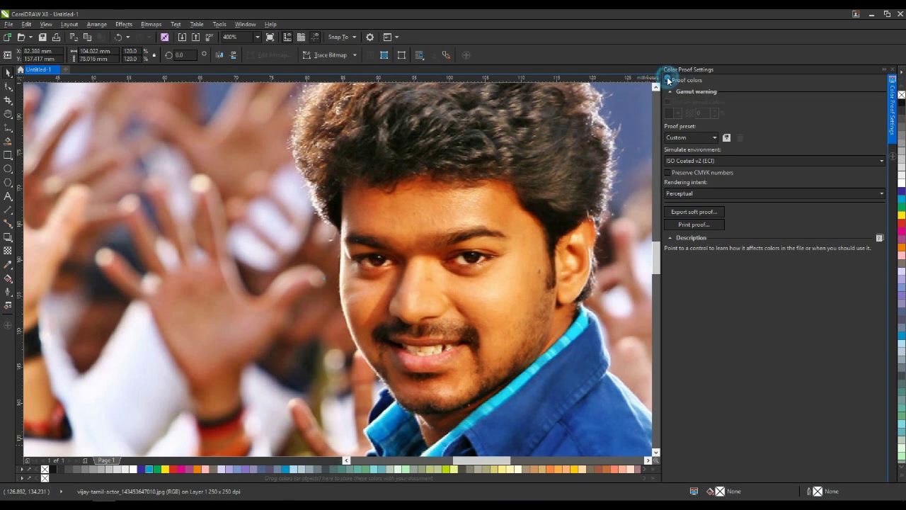
left_click(668, 80)
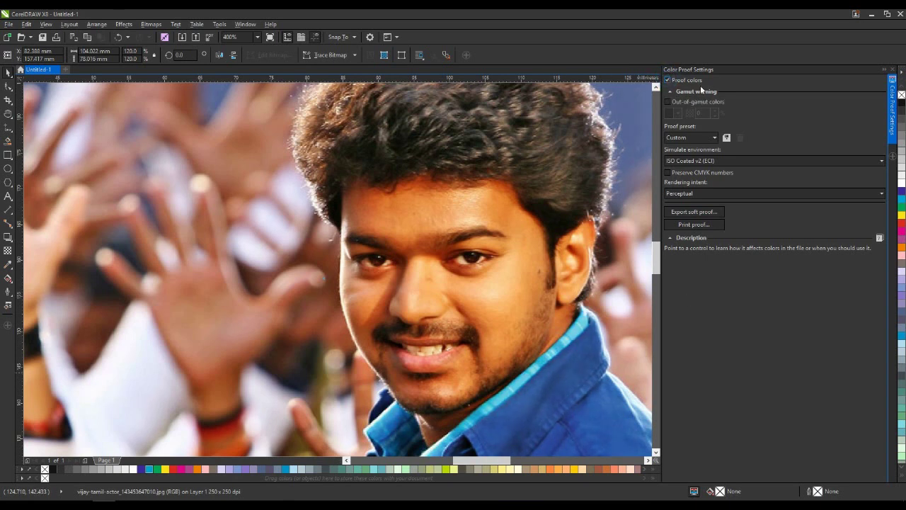
left_click(669, 80)
left_click(668, 81)
Compare the whole lower photo with Proof colors repeatedly switched off and on, finishing with proofing on.
scroll(368, 210, "down", 3)
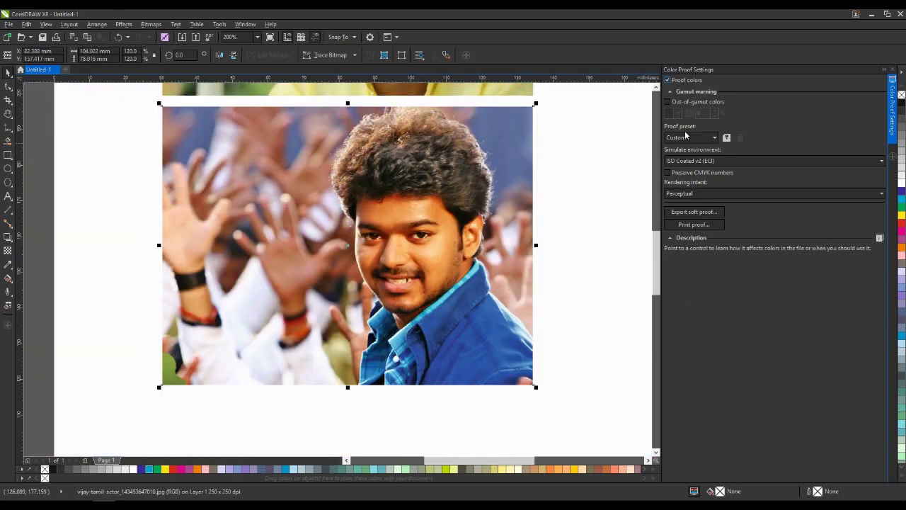
left_click(667, 80)
left_click(668, 81)
left_click(667, 80)
left_click(668, 80)
left_click(668, 80)
left_click(668, 81)
Toggle the Out-of-gamut colors warning to inspect the lower photo's unprintable areas, finishing with the warning off.
left_click(668, 102)
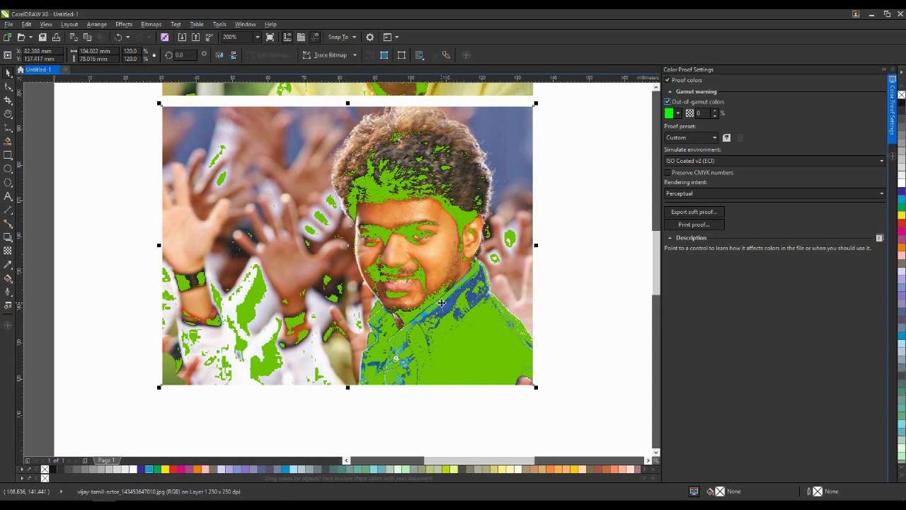
left_click(672, 101)
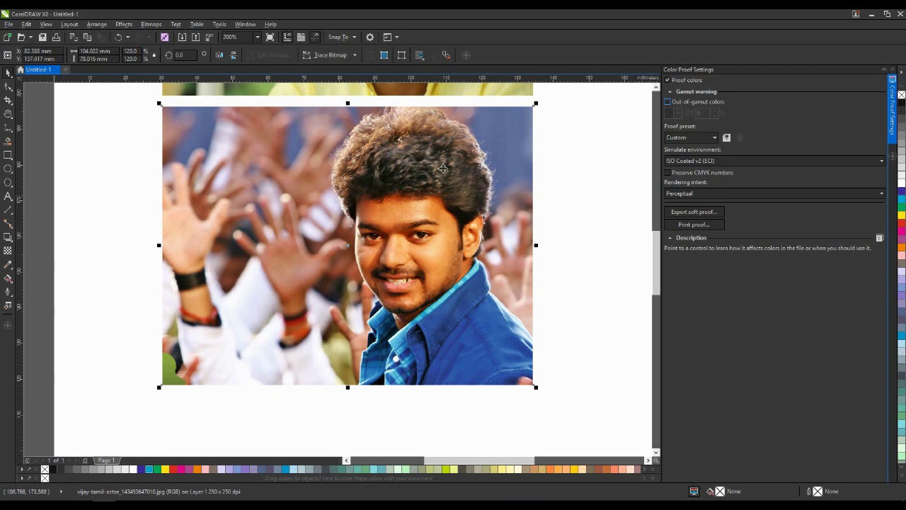
left_click(668, 102)
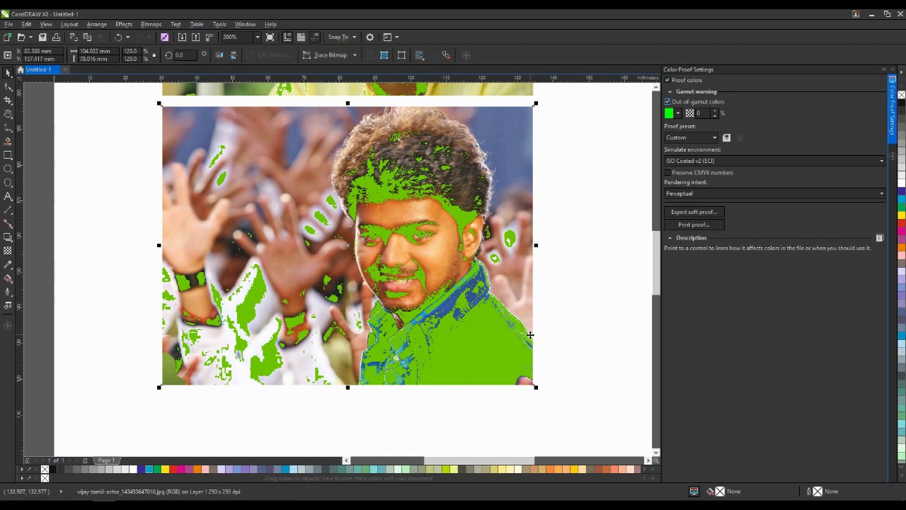
left_click(667, 101)
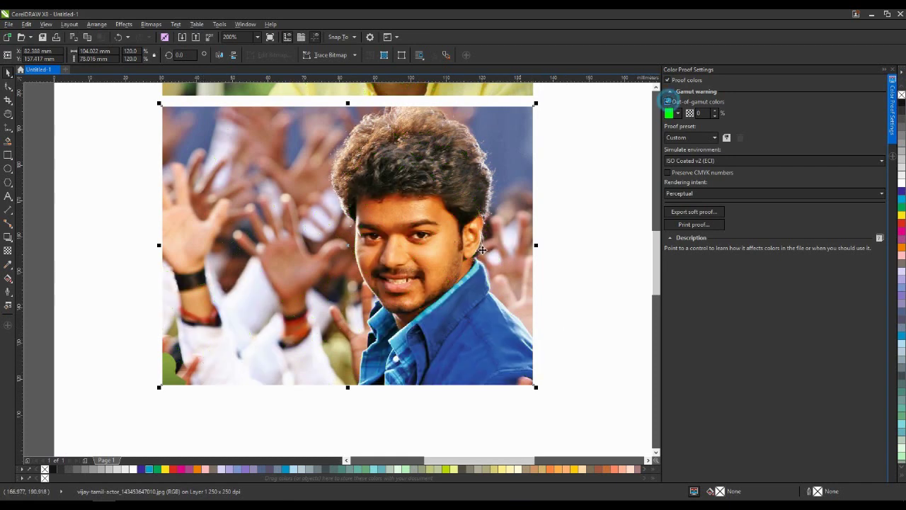
left_click(667, 101)
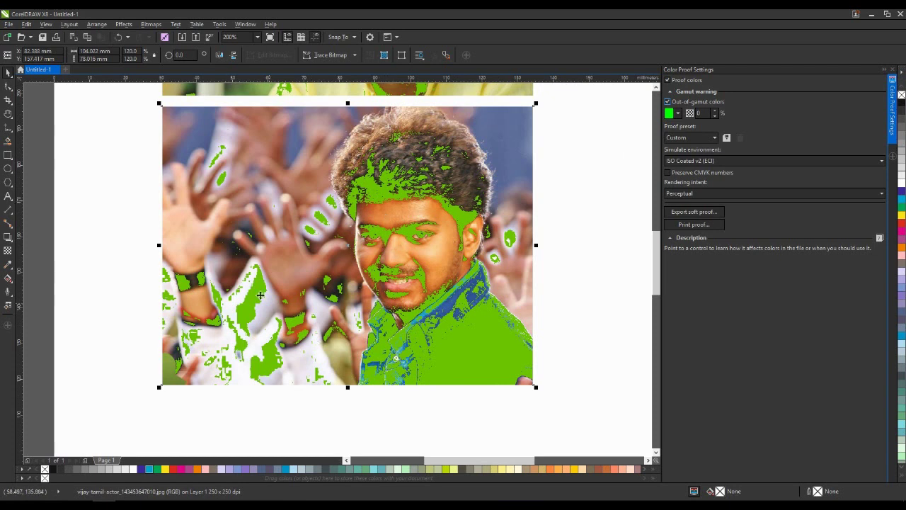
left_click(668, 102)
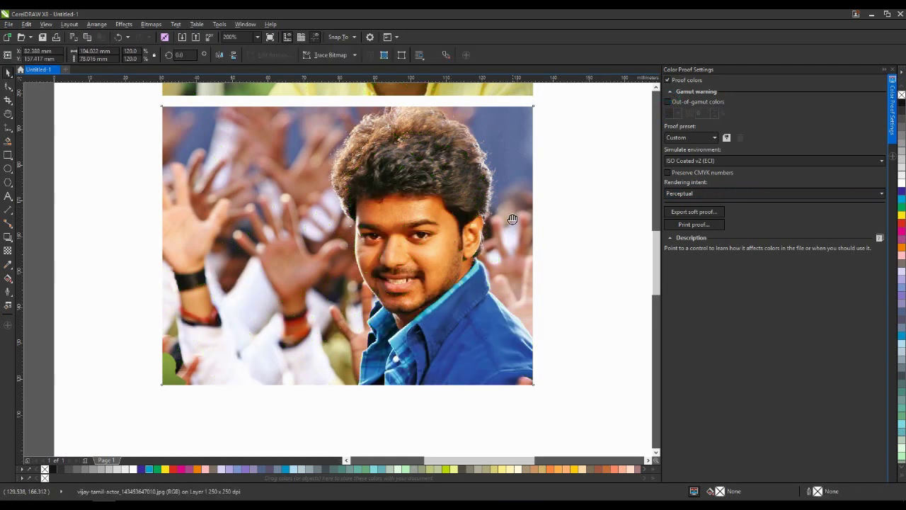
key("h")
left_click_drag(530, 170, 523, 202)
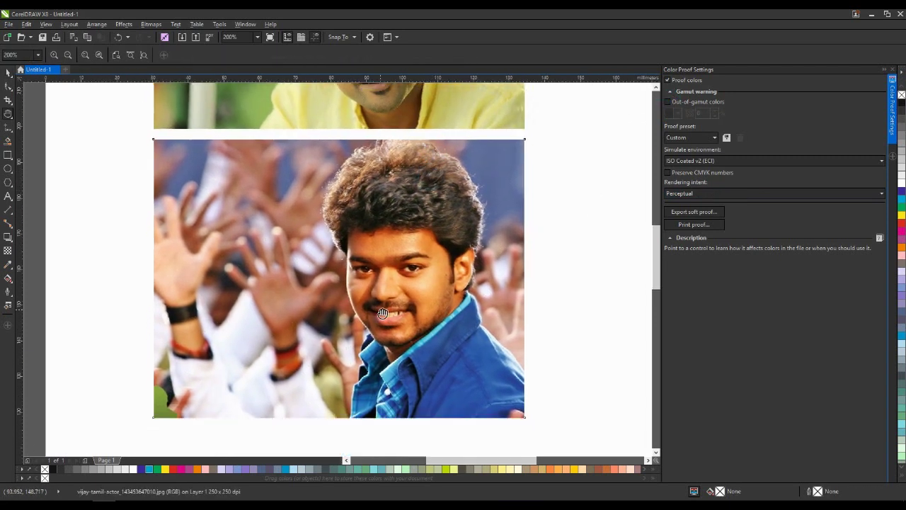
left_click_drag(382, 313, 390, 285)
key("space")
left_click(406, 202)
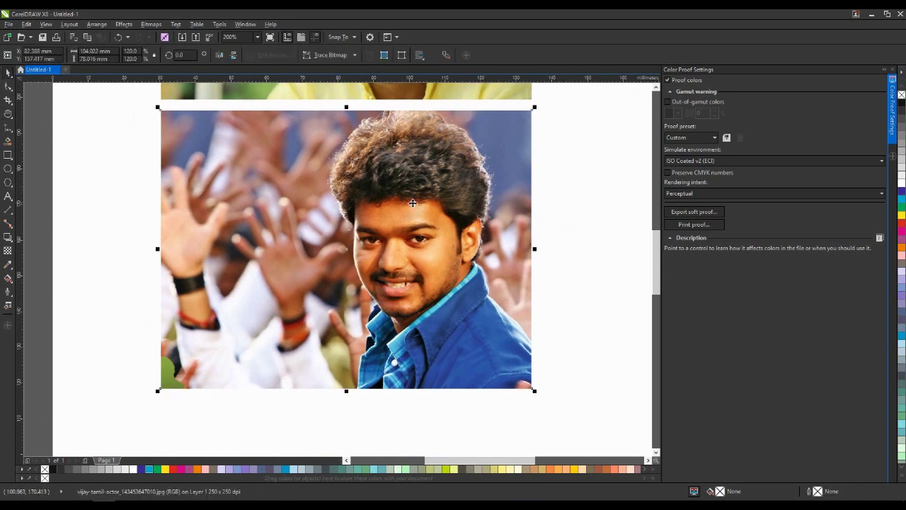
Recheck the lower photo by toggling Proof colors and the Out-of-gamut colors warning, finishing with proofing on and the warning off.
left_click(559, 344)
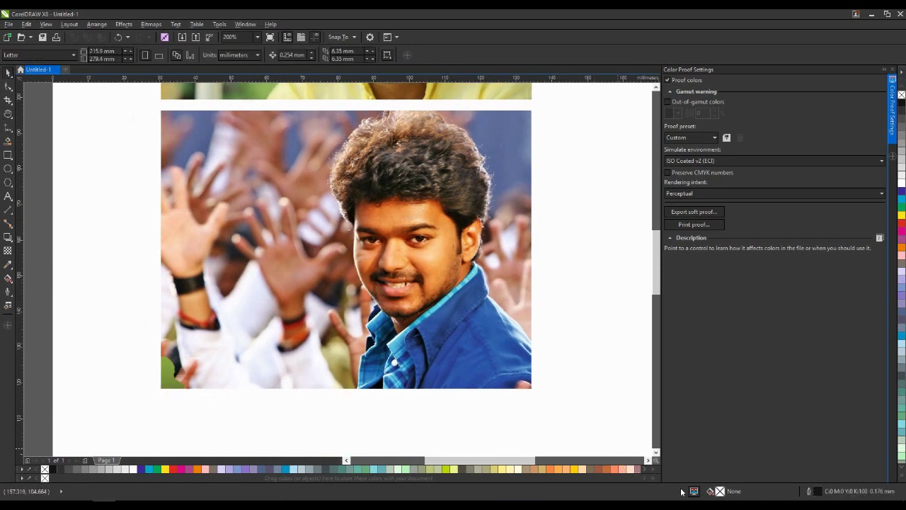
left_click(477, 253)
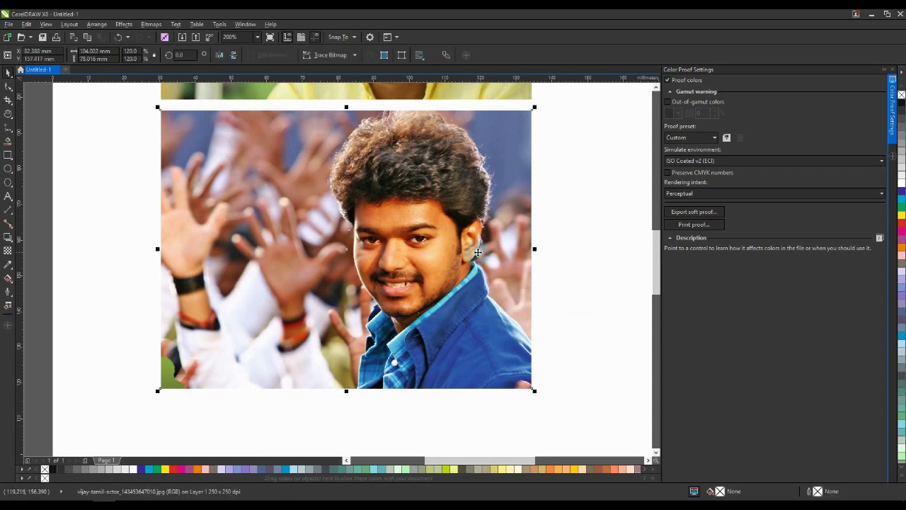
left_click(668, 80)
left_click(667, 80)
left_click(668, 102)
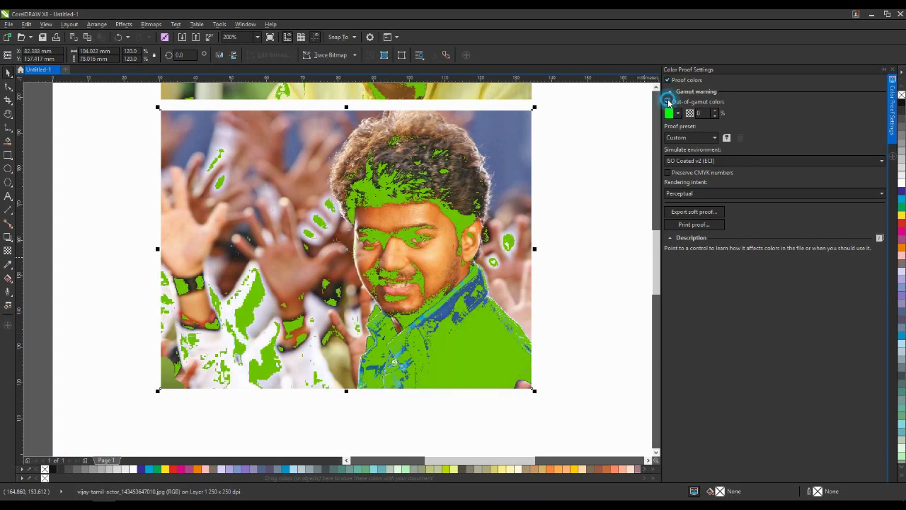
left_click(669, 102)
left_click(592, 196)
scroll(443, 257, "down", 3)
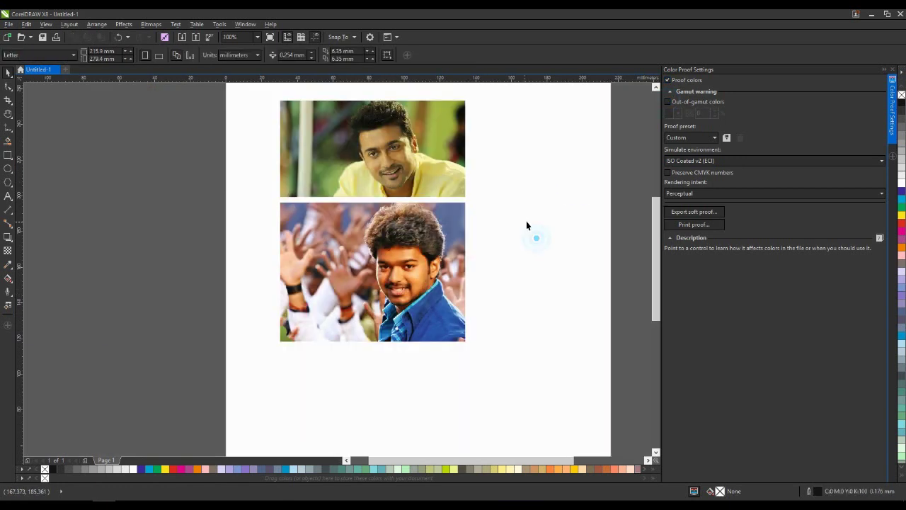
key("h")
scroll(526, 221, "up", 2)
left_click_drag(417, 189, 428, 220)
key("space")
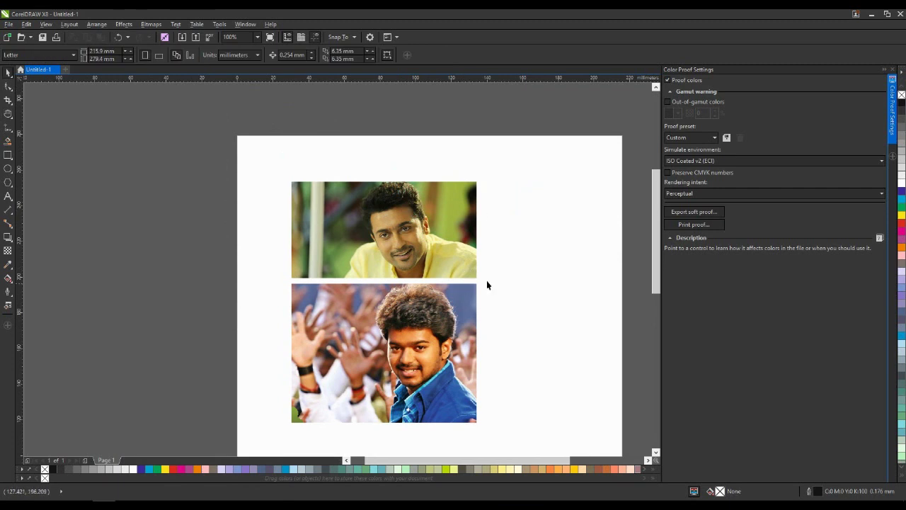
scroll(530, 263, "up", 1)
left_click(391, 212)
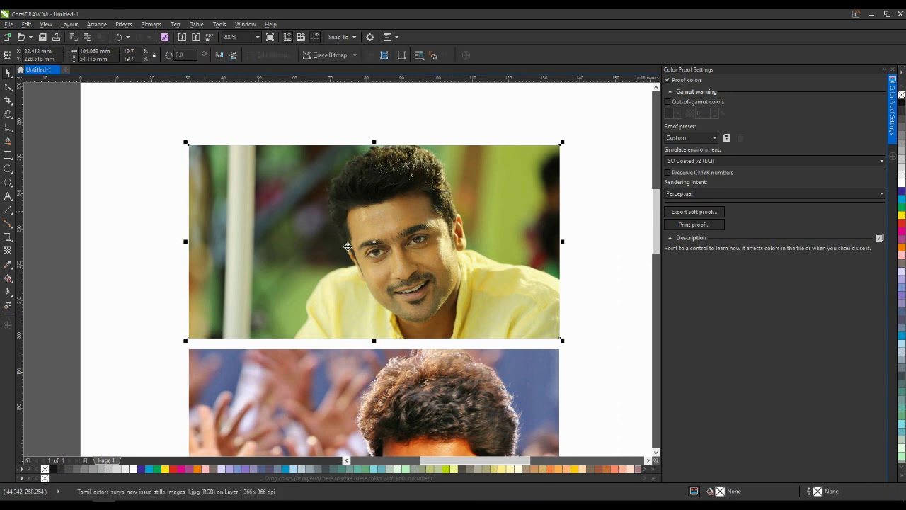
scroll(328, 154, "down", 1)
Select the lower photo and open the Convert to Bitmap settings for it.
left_click(510, 263)
key("Tab")
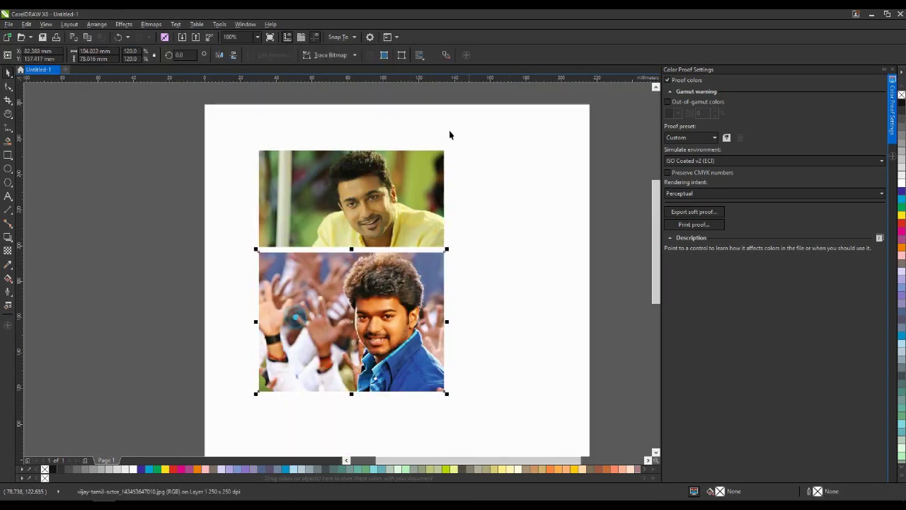
left_click(151, 24)
key("Right")
left_click(150, 25)
key("Escape")
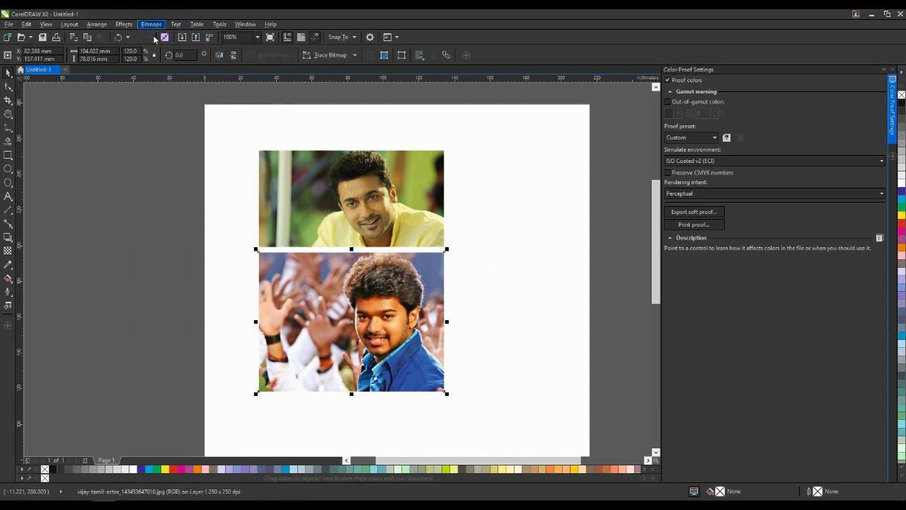
left_click(151, 25)
left_click(489, 257)
left_click(150, 25)
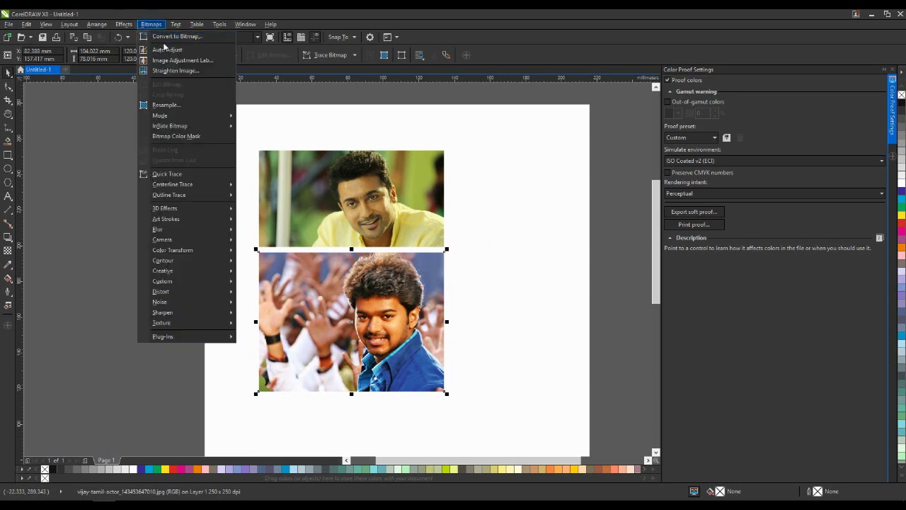
left_click(167, 40)
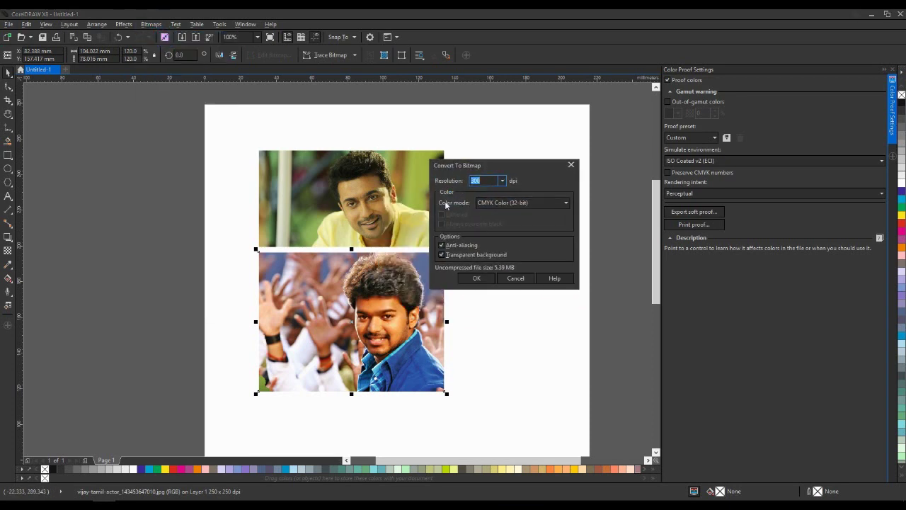
Convert the lower photo to a 300 dpi CMYK Color (32-bit) bitmap with anti-aliasing and a transparent background.
left_click(502, 180)
left_click(502, 180)
left_click_drag(494, 165, 503, 165)
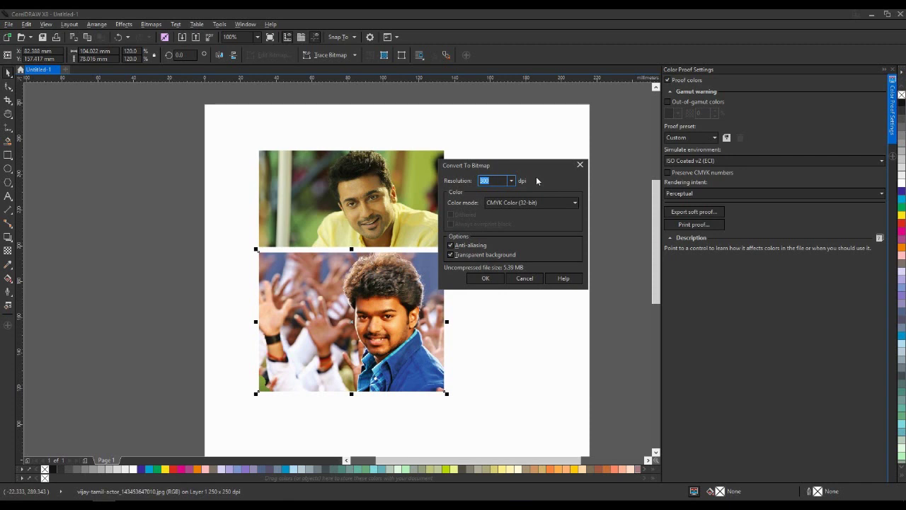
left_click_drag(509, 165, 526, 159)
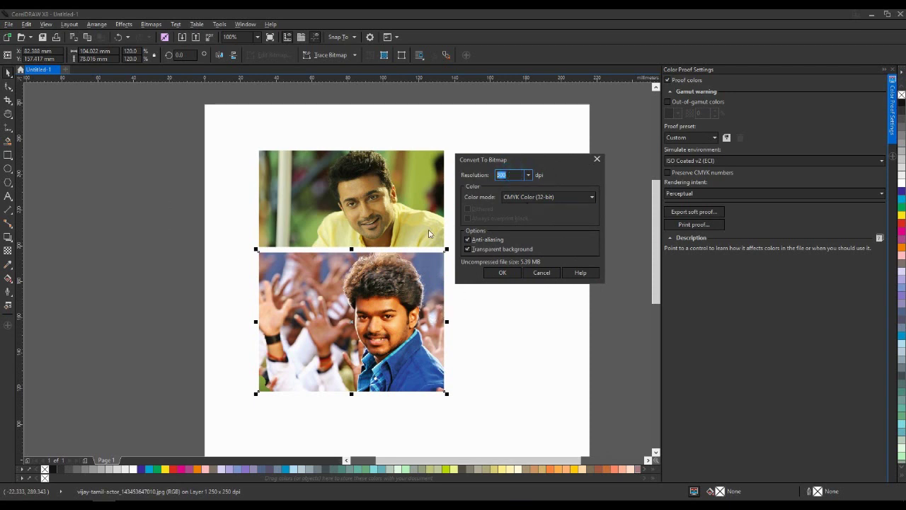
left_click(538, 198)
left_click(511, 276)
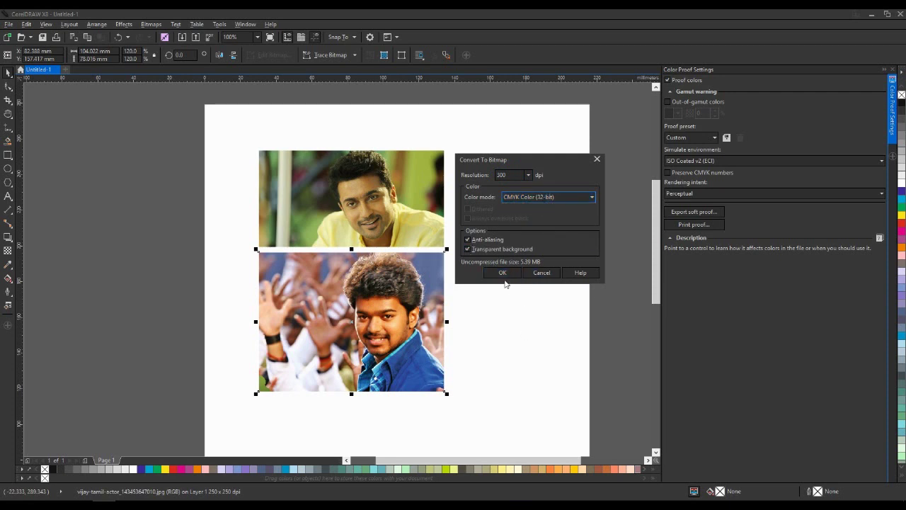
left_click(504, 273)
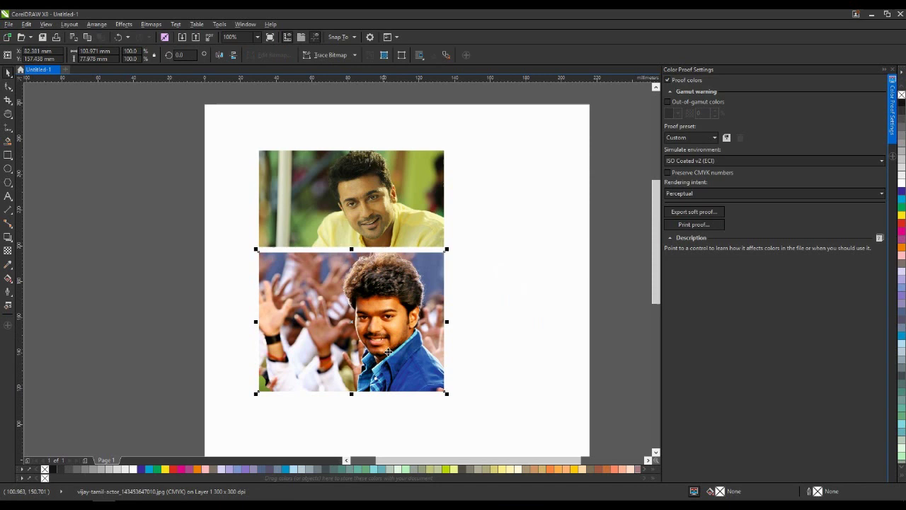
Switch on the Out-of-gamut colors warning to check the converted lower photo close up.
scroll(388, 351, "up", 1)
left_click(556, 279)
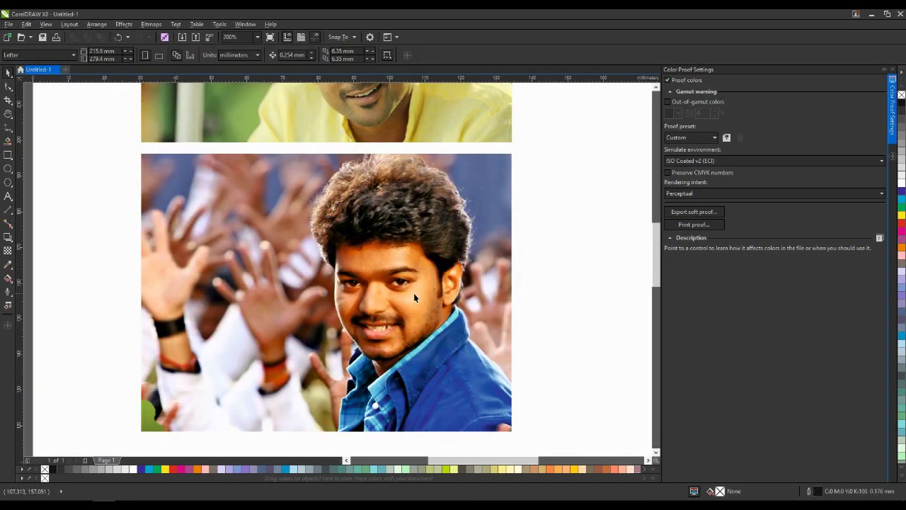
key("h")
left_click_drag(427, 298, 449, 267)
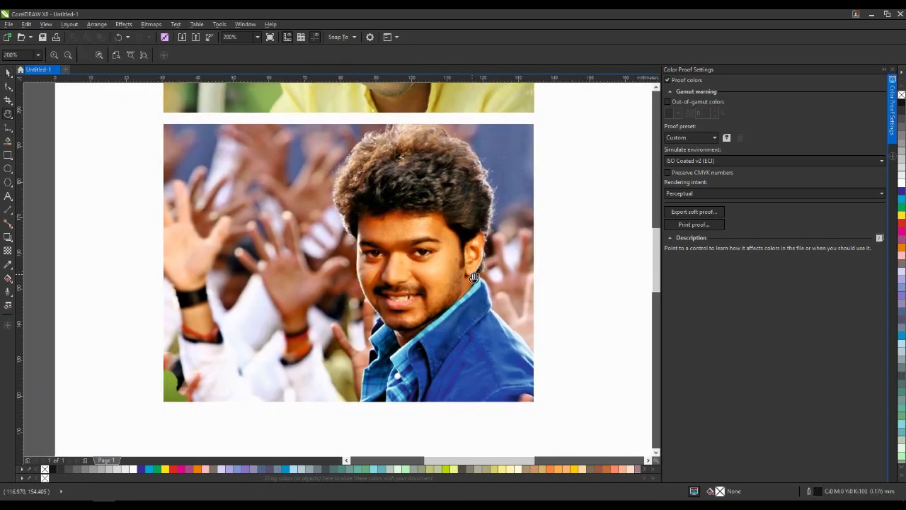
key("space")
left_click(395, 202)
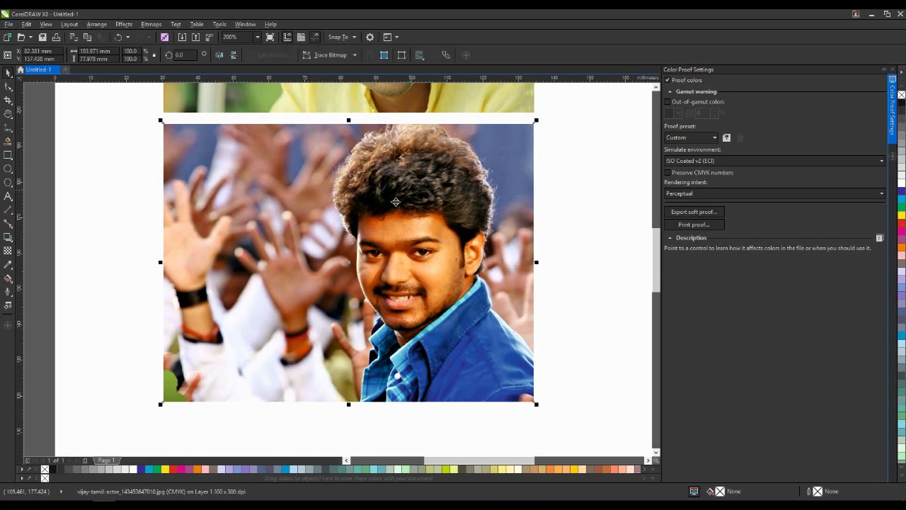
left_click(668, 103)
left_click(667, 103)
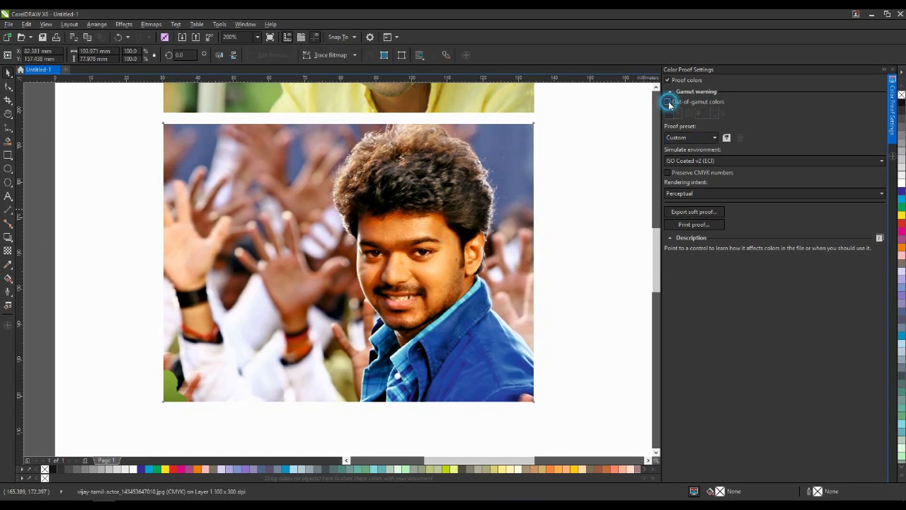
left_click(667, 102)
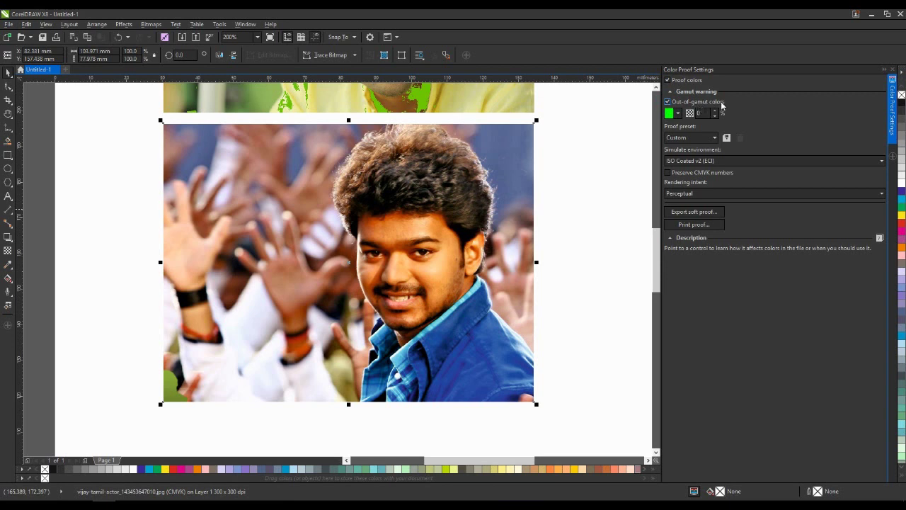
Compare the out-of-gamut areas of the RGB upper photo with those of the CMYK lower photo.
scroll(433, 328, "down", 2)
left_click(526, 262)
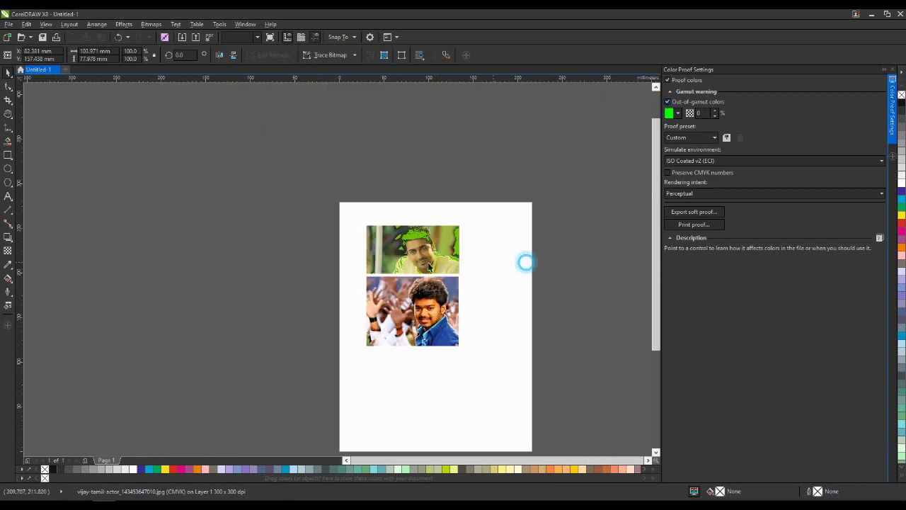
scroll(425, 261, "up", 1)
scroll(395, 275, "up", 1)
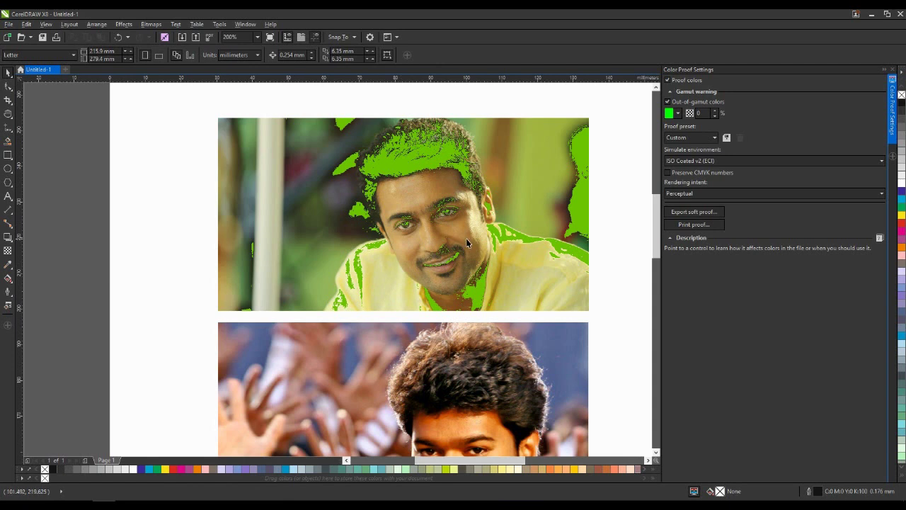
key("h")
left_click_drag(508, 244, 456, 236)
left_click_drag(465, 288, 465, 234)
left_click_drag(439, 383, 436, 319)
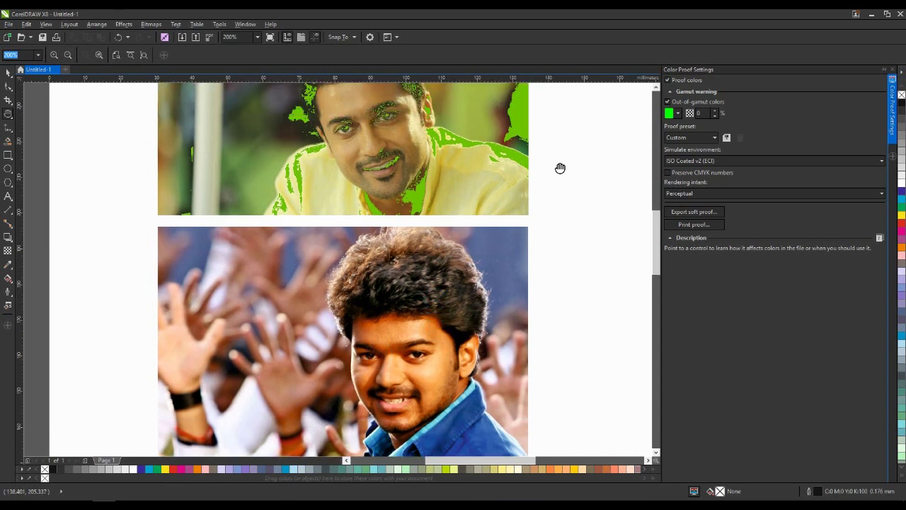
left_click_drag(401, 148, 402, 187)
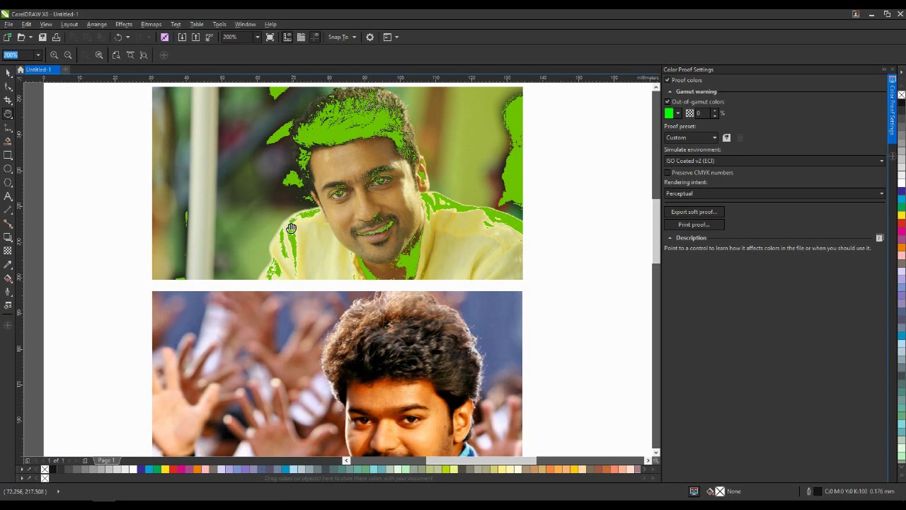
left_click_drag(299, 137, 297, 168)
scroll(403, 248, "down", 3)
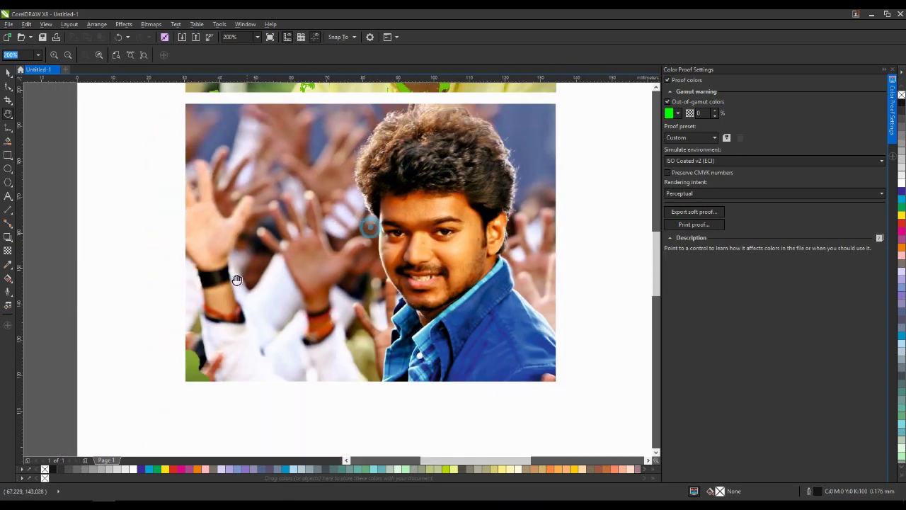
left_click_drag(470, 210, 419, 224)
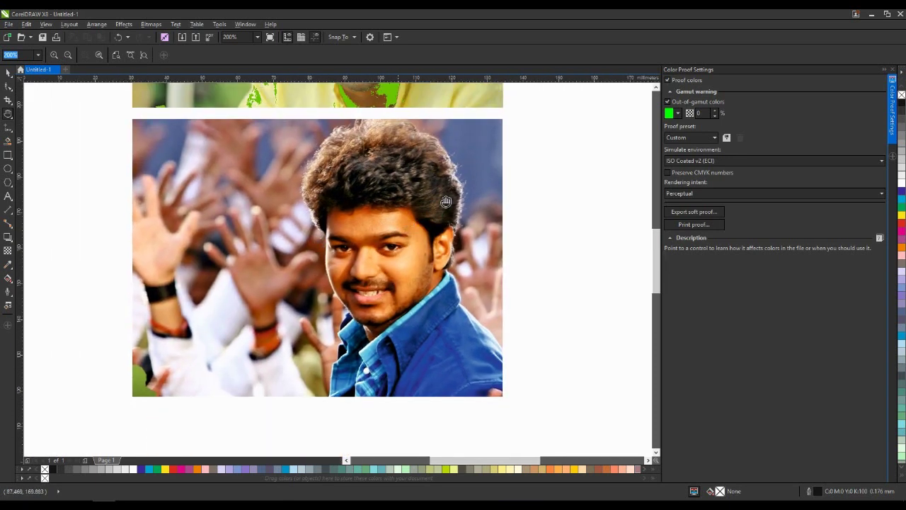
left_click_drag(389, 196, 396, 225)
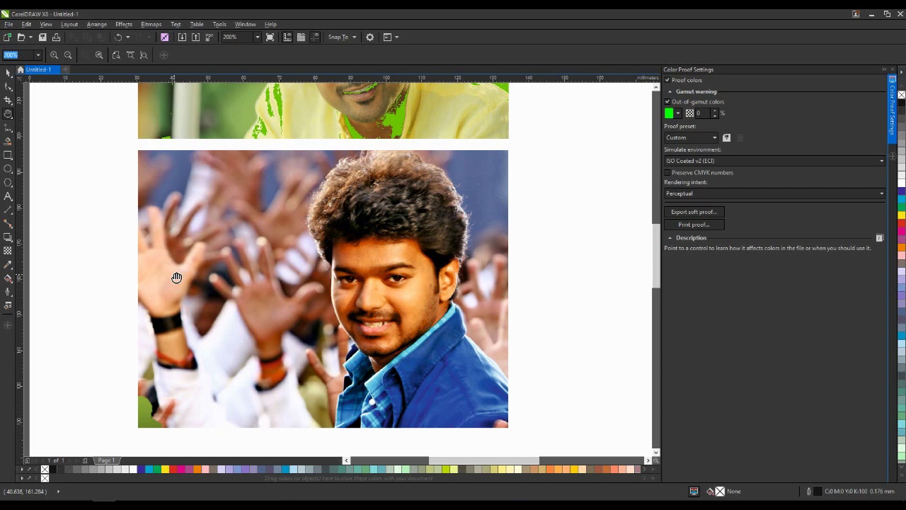
left_click_drag(252, 201, 273, 268)
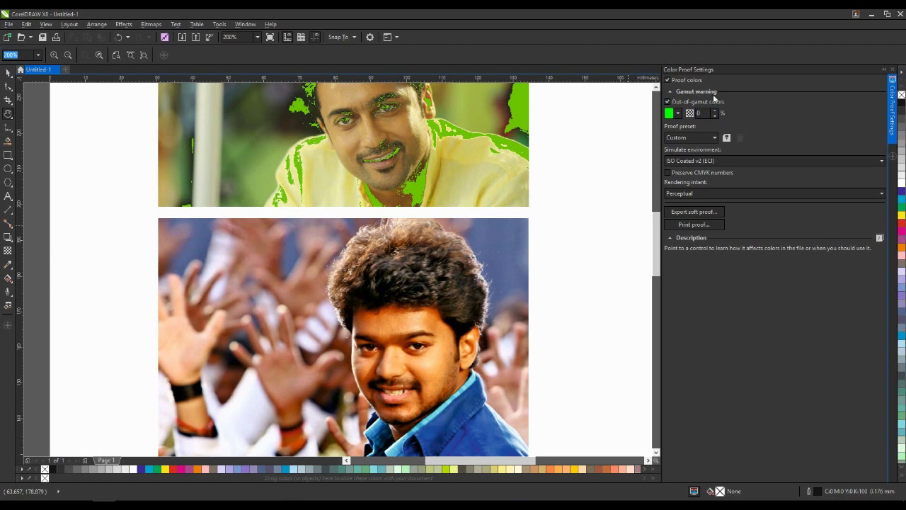
left_click_drag(508, 153, 499, 180)
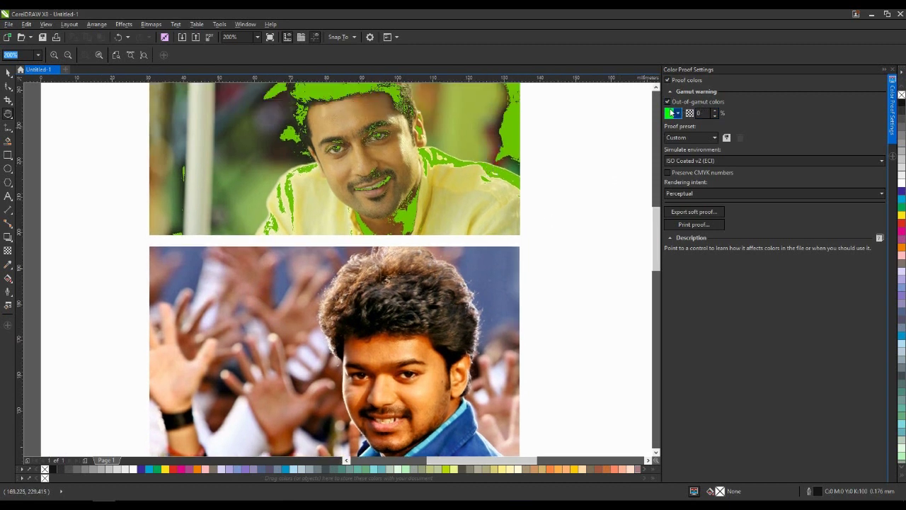
Try orange, green, blue and pink in turn as the out-of-gamut warning color on the upper photo.
left_click(678, 113)
left_click(675, 151)
left_click(677, 113)
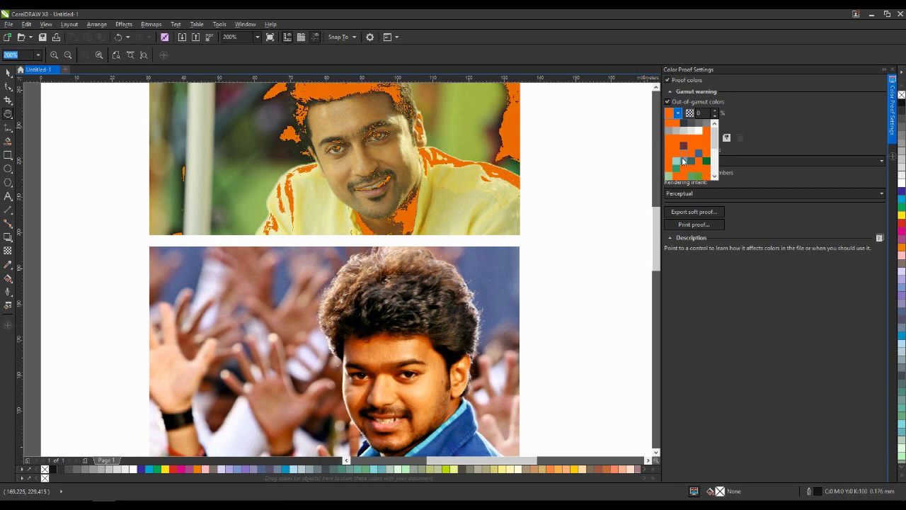
left_click(683, 162)
left_click(677, 113)
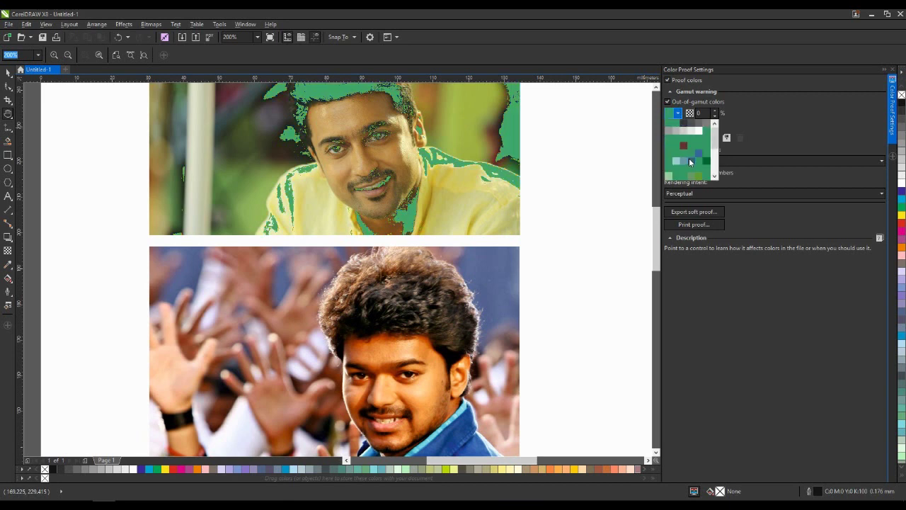
left_click(698, 152)
left_click_drag(430, 96, 419, 180)
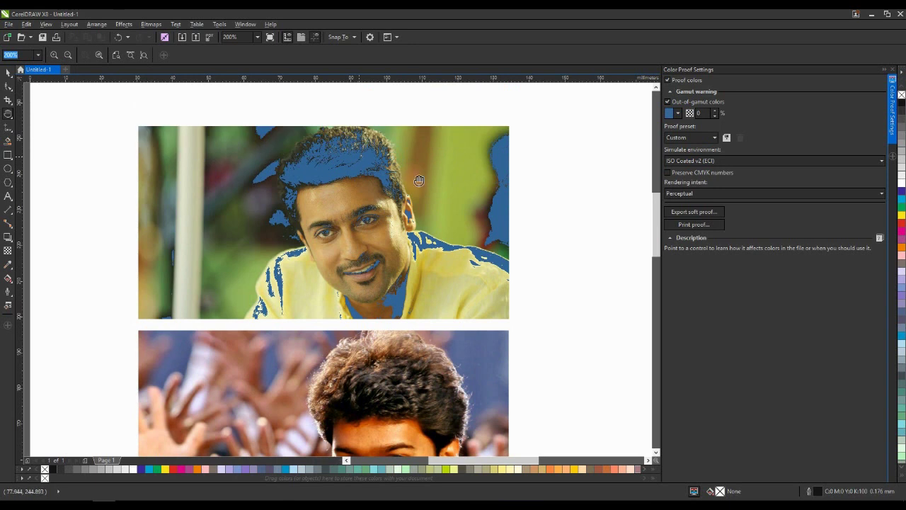
left_click(677, 113)
left_click(677, 139)
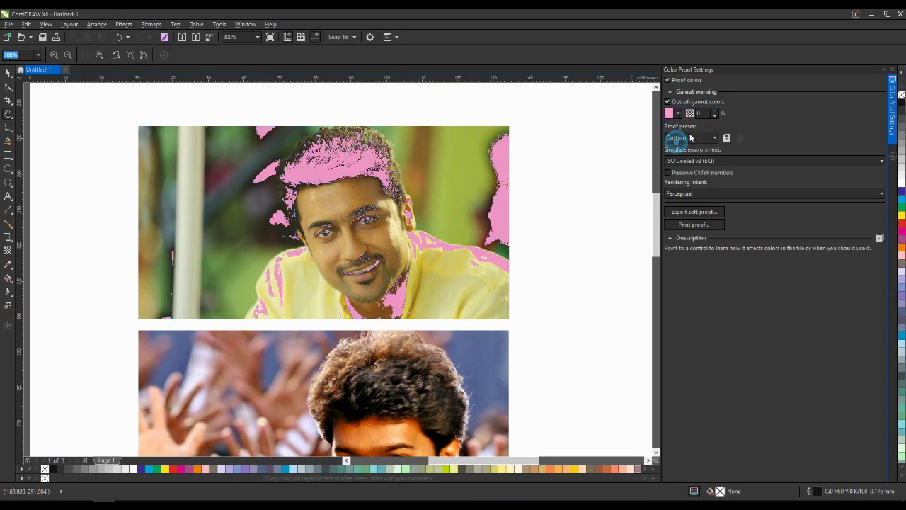
Set the out-of-gamut warning color to light cyan and view the marked areas of the upper photo.
left_click(677, 114)
left_click(676, 161)
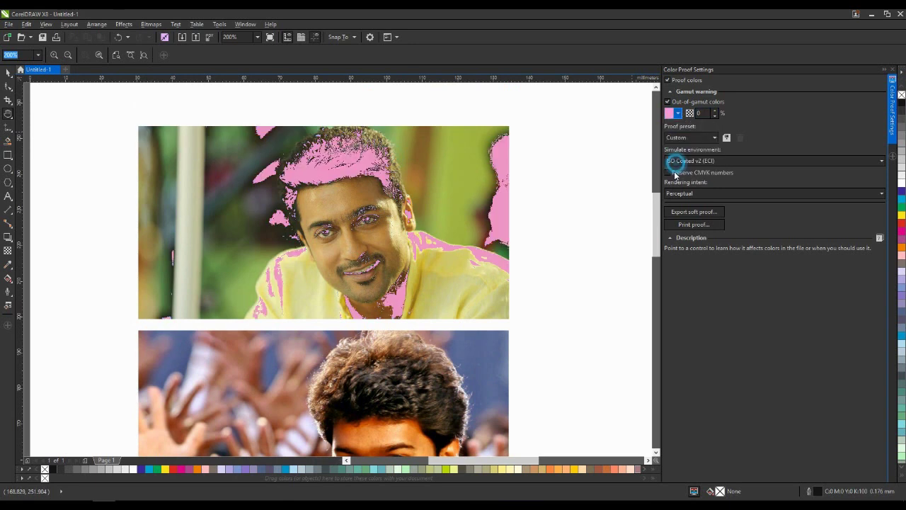
left_click_drag(522, 172, 563, 170)
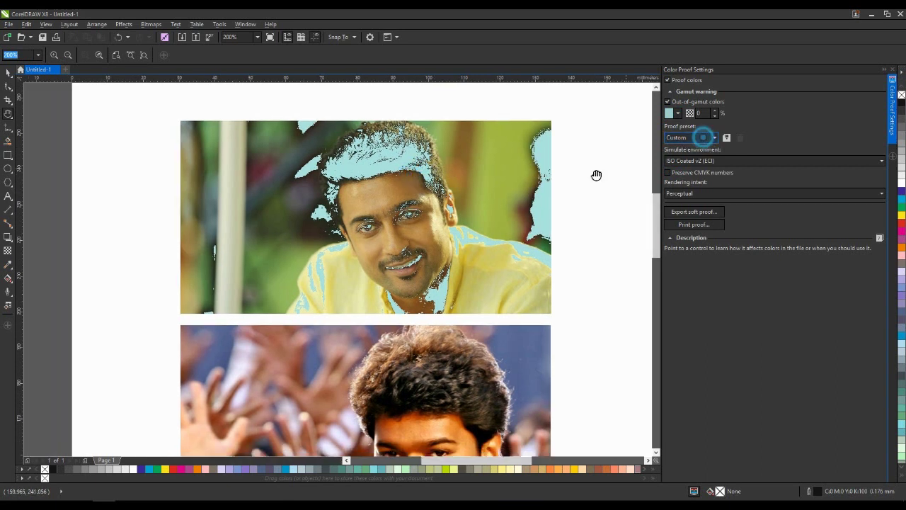
left_click_drag(596, 177, 542, 172)
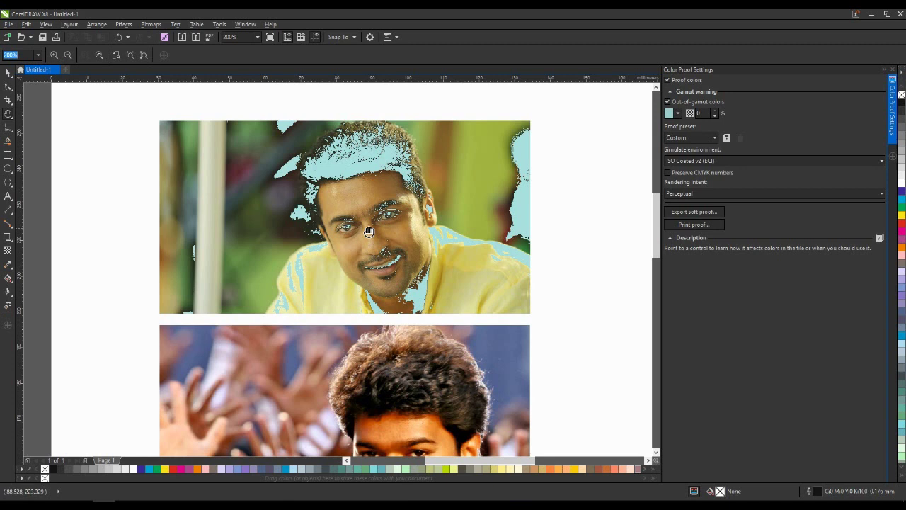
left_click_drag(361, 265, 346, 241)
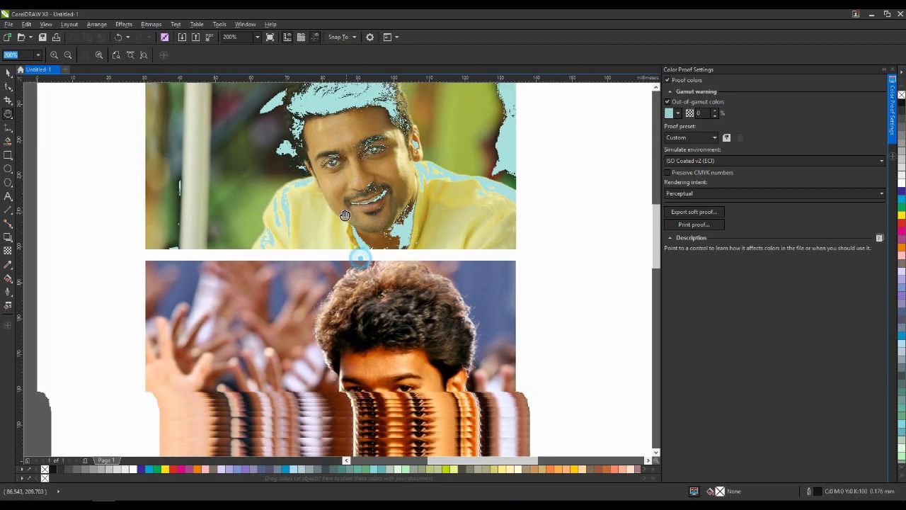
key("space")
scroll(406, 232, "down", 2)
left_click(360, 149)
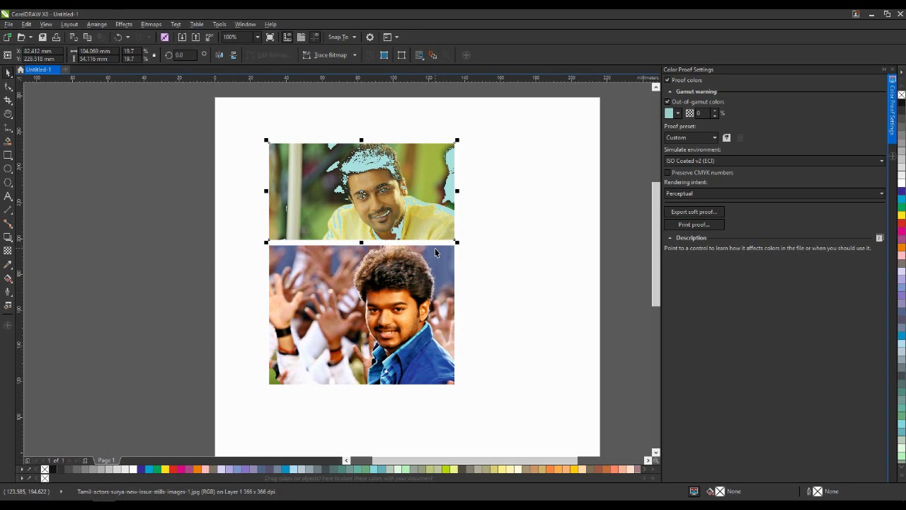
left_click(427, 251)
Draw a rectangle about 61 × 45 mm in the empty area below the lower photo.
scroll(425, 251, "down", 2)
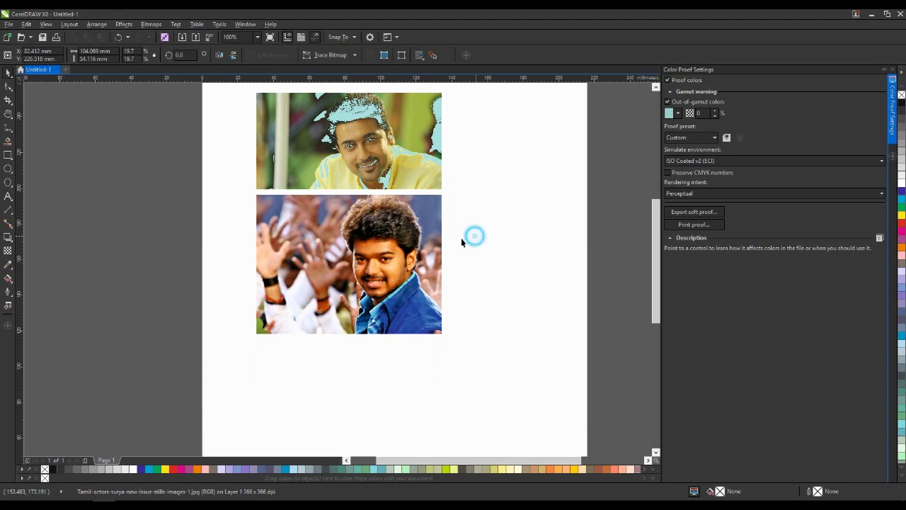
left_click(482, 269)
scroll(481, 290, "down", 2)
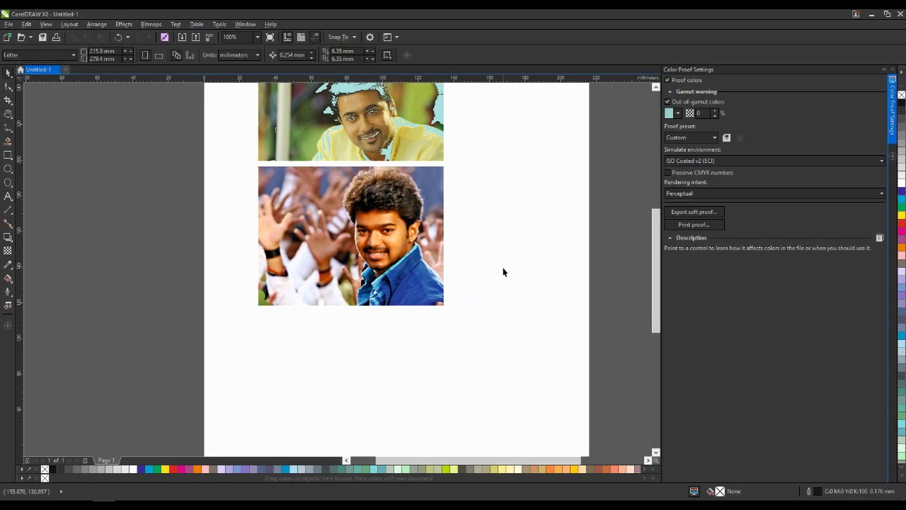
left_click(8, 154)
left_click_drag(330, 340, 440, 423)
left_click(494, 372)
left_click(390, 378)
Round the rectangle's corners to a radius of about 10 mm with the Shape tool.
left_click(8, 85)
scroll(303, 362, "up", 1)
left_click_drag(357, 320, 395, 319)
scroll(339, 287, "down", 1)
scroll(378, 310, "up", 1)
left_click(353, 292)
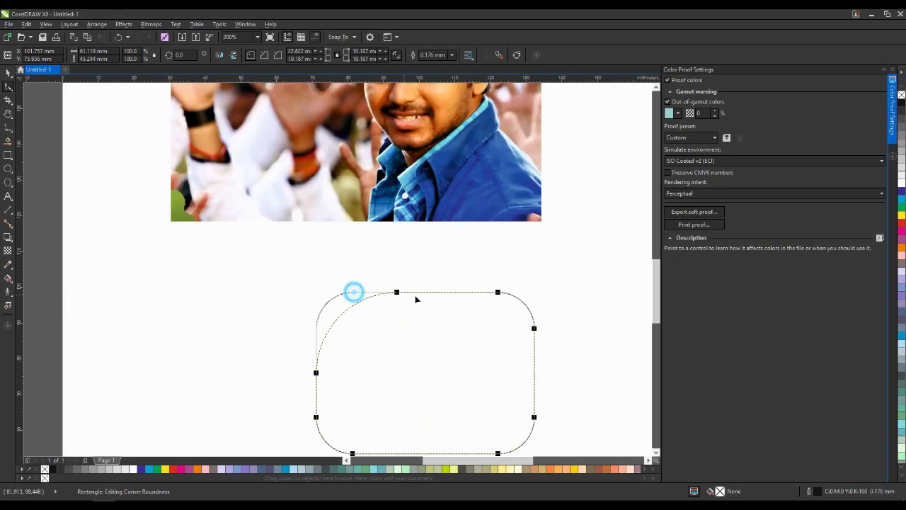
left_click(546, 267)
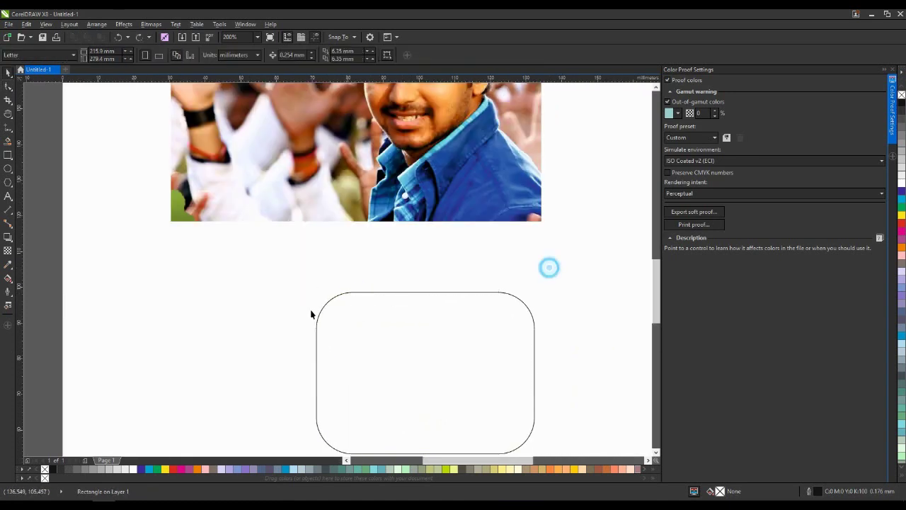
Try to reshape the lower photo by pulling its upper corner nodes inward with the Shape tool.
scroll(311, 313, "down", 1)
left_click(410, 279)
scroll(276, 172, "up", 2)
scroll(276, 172, "down", 1)
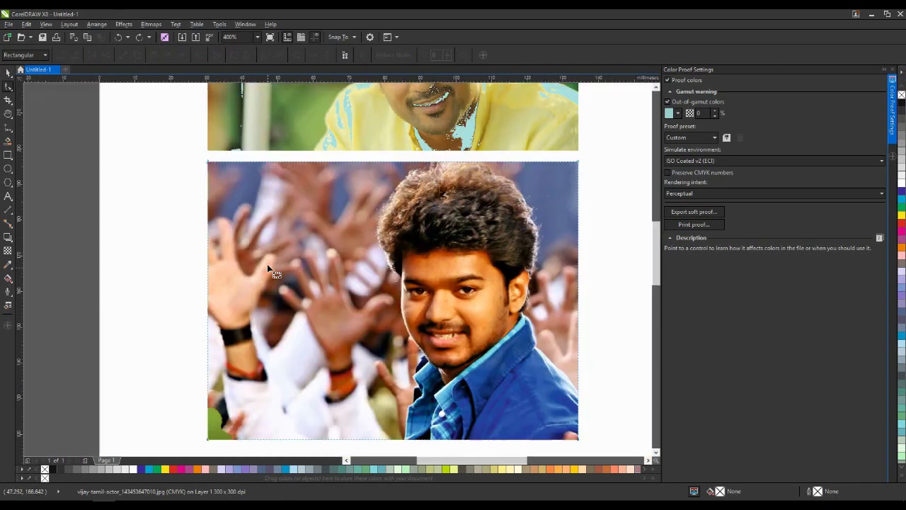
left_click_drag(211, 165, 230, 166)
left_click_drag(579, 163, 586, 185)
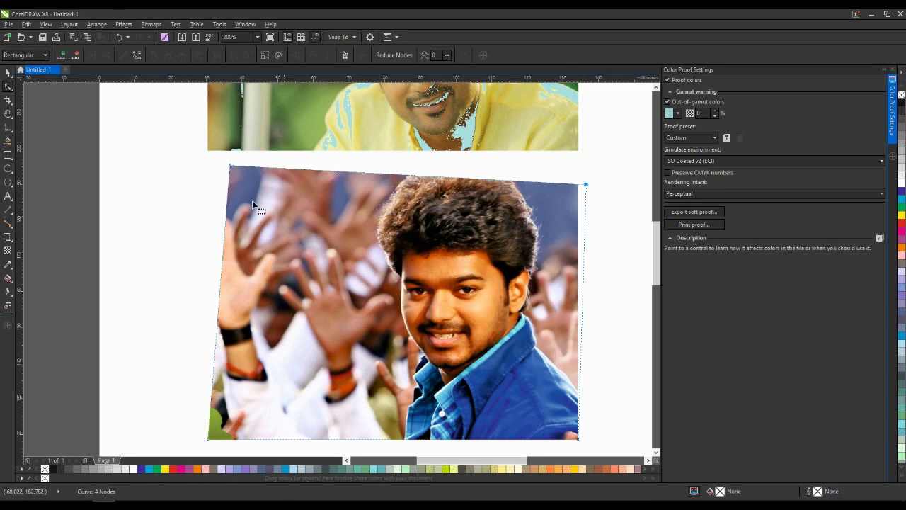
scroll(286, 239, "down", 2)
left_click(291, 360)
left_click(474, 233)
Undo the reshaping of the lower photo and delete the rounded rectangle below it.
key("ctrl+z")
key("ctrl+z")
key("ctrl+z")
key("ctrl+z")
key("ctrl+z")
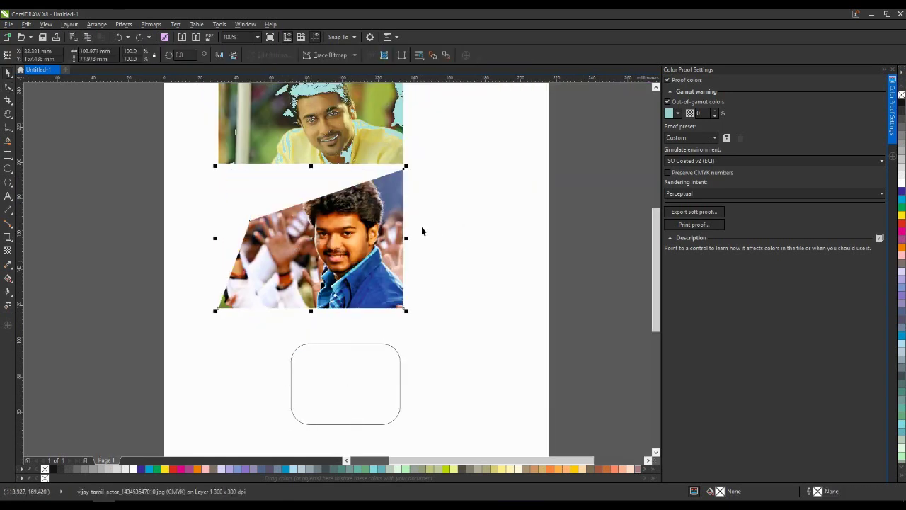
key("ctrl+shift+z")
left_click(457, 211)
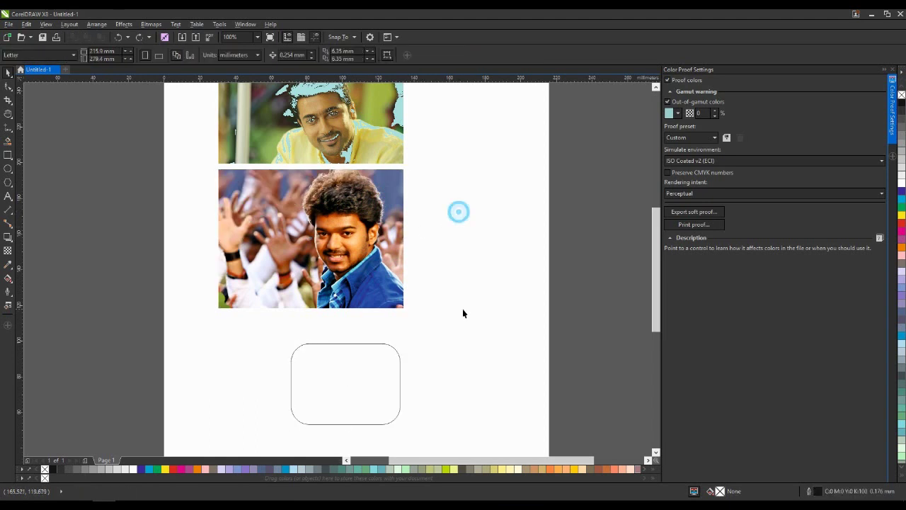
scroll(413, 348, "down", 1)
key("Delete")
key("Tab")
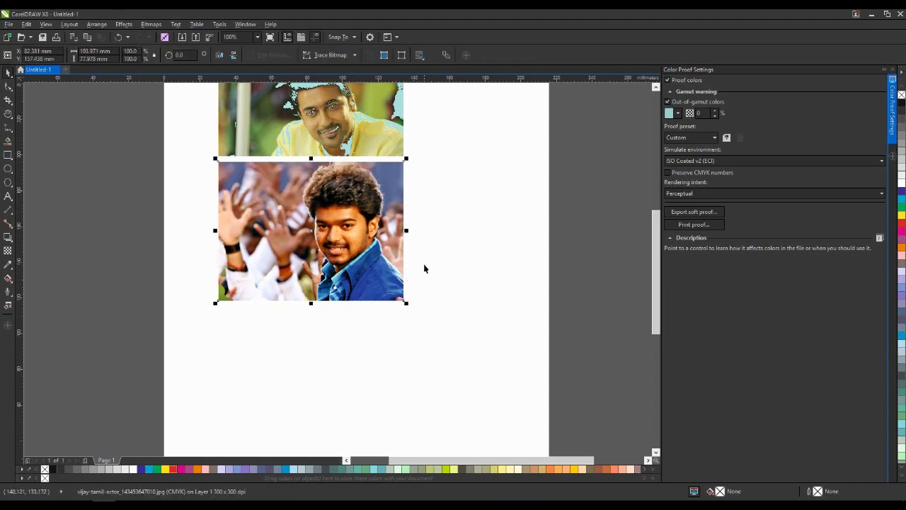
Close the Color Proof Settings docker and move the lower photo down, away from the upper photo.
left_click(425, 264)
left_click(892, 69)
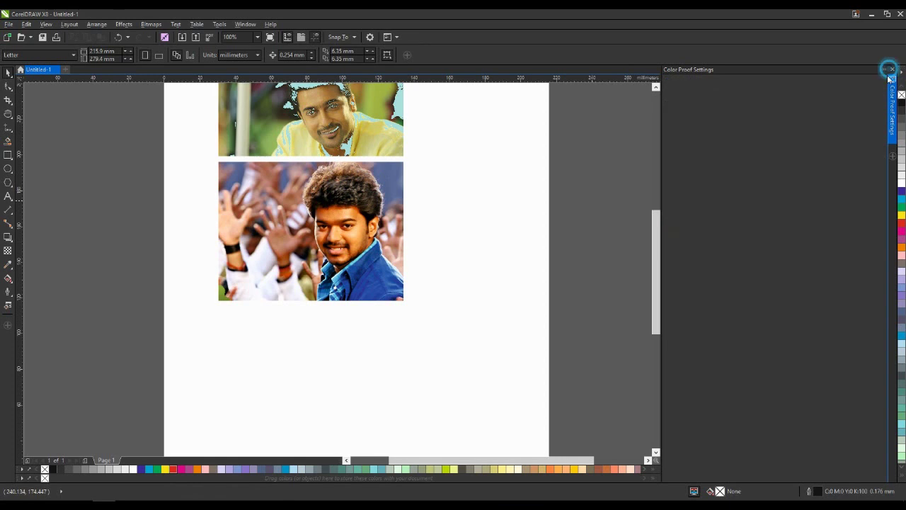
left_click(495, 211)
left_click_drag(471, 205, 472, 266)
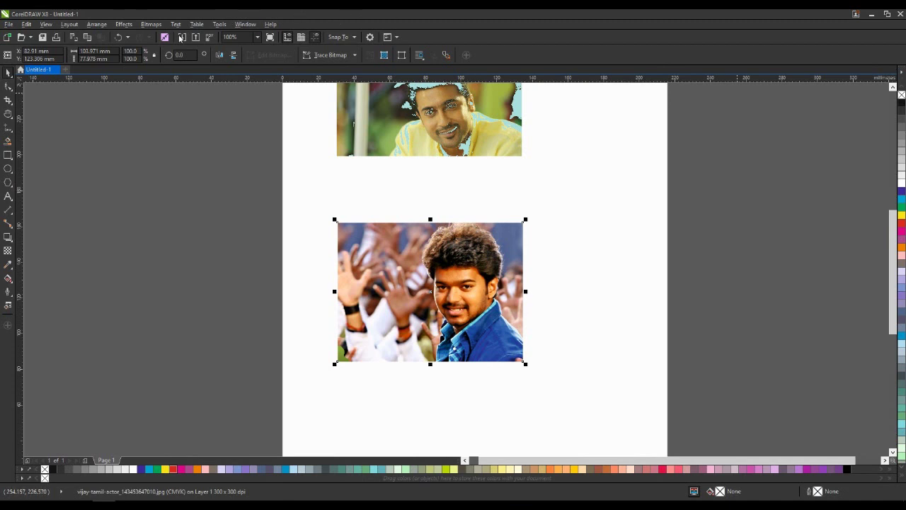
Open the Fillet/Scallop/Chamfer docker for the selected lower photo.
left_click(248, 26)
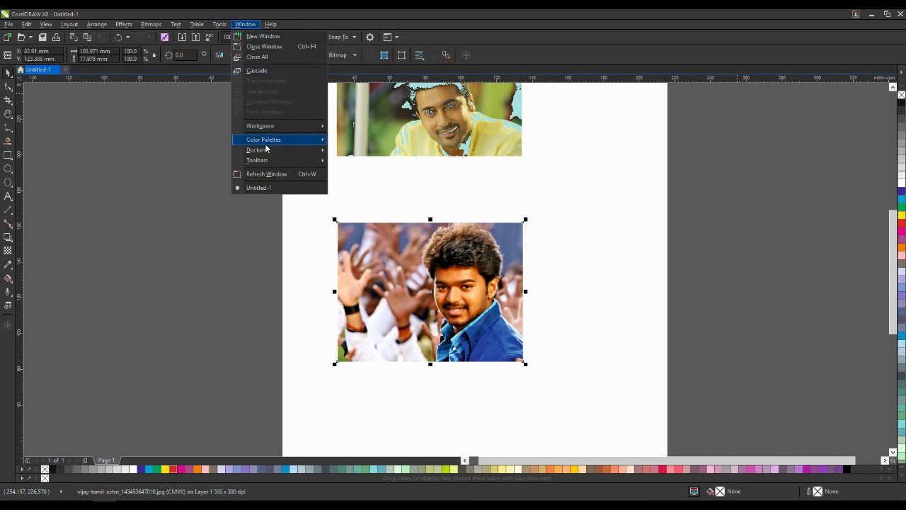
mouse_move(266, 153)
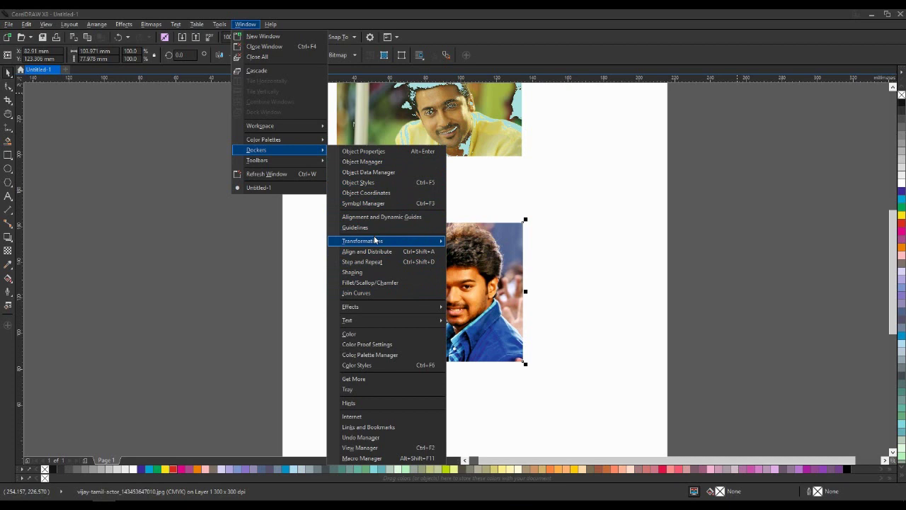
mouse_move(374, 240)
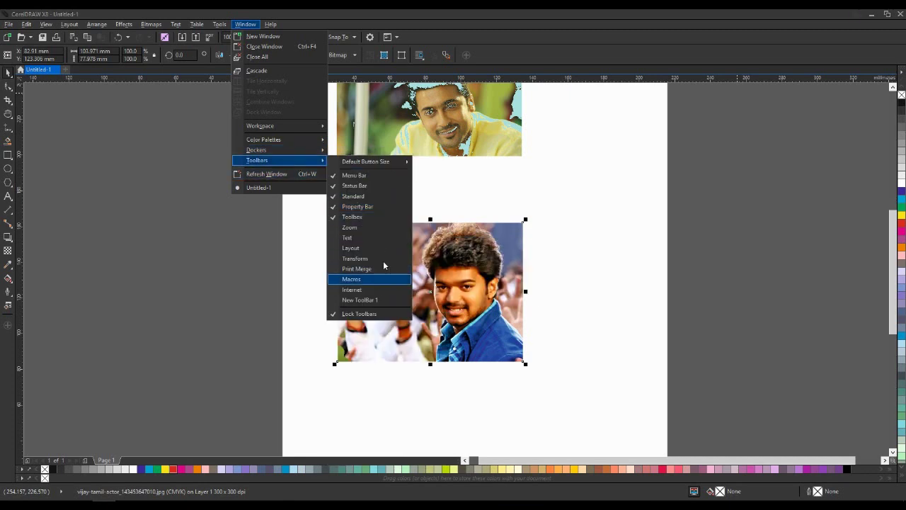
mouse_move(64, 30)
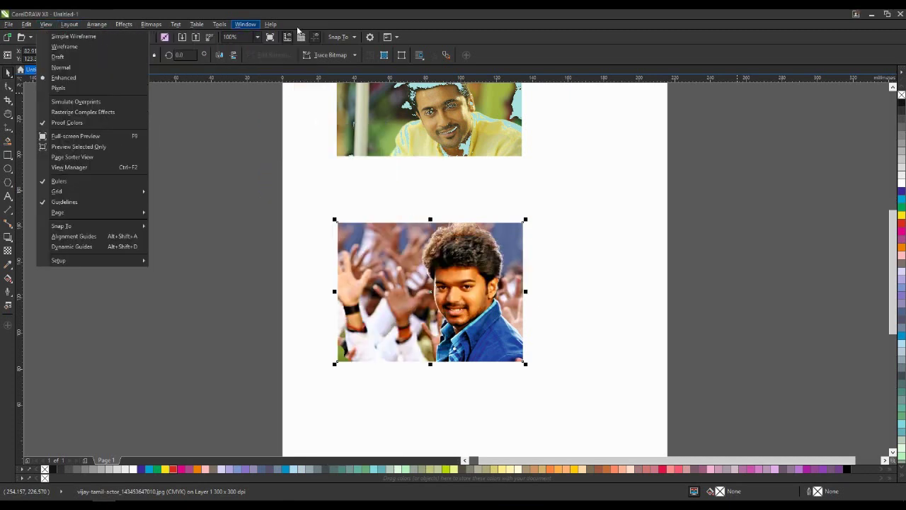
mouse_move(246, 24)
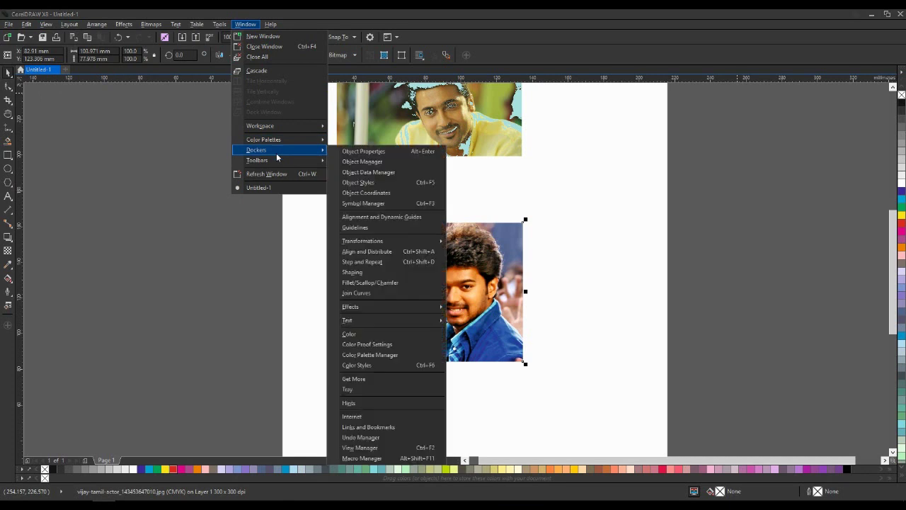
left_click(371, 283)
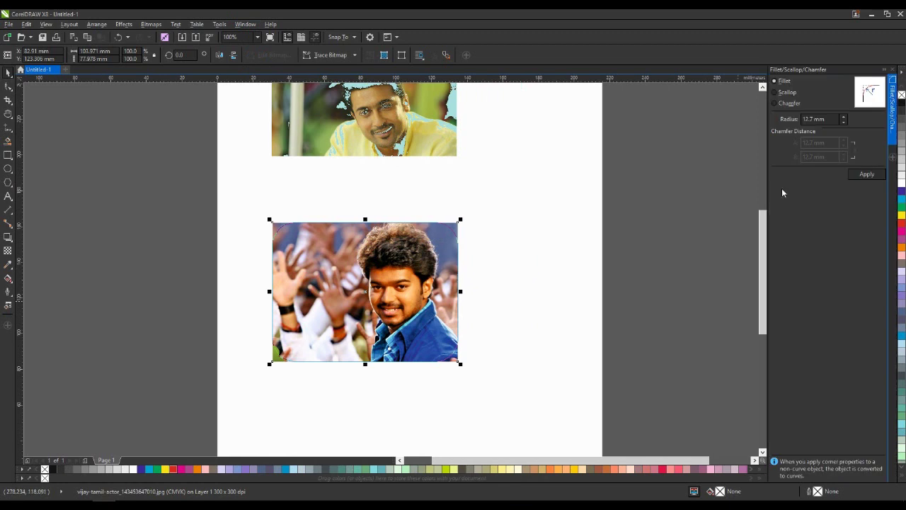
Move the lower photo slightly up and to the right on the page.
left_click(524, 262)
left_click(408, 271)
left_click_drag(407, 271, 429, 237)
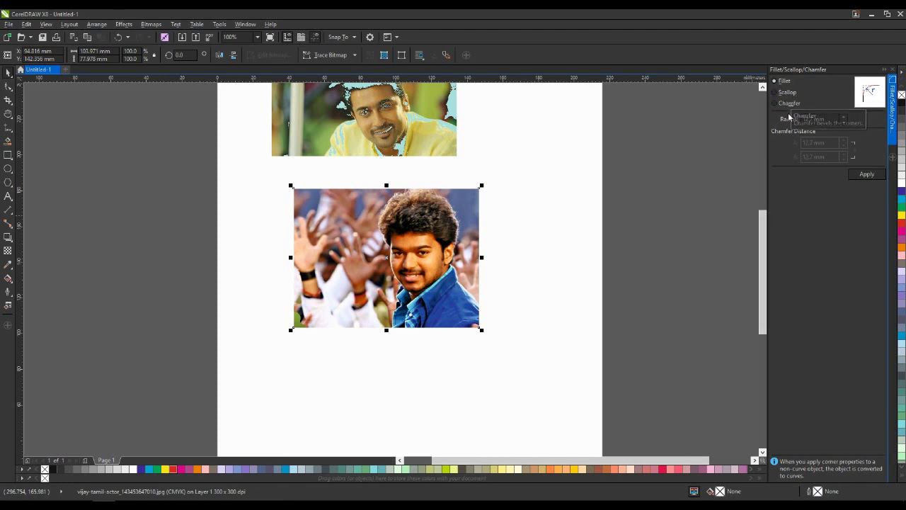
Compare the Scallop and Chamfer options, return to Fillet and examine its preview curves at the lower photo's corners.
left_click(777, 92)
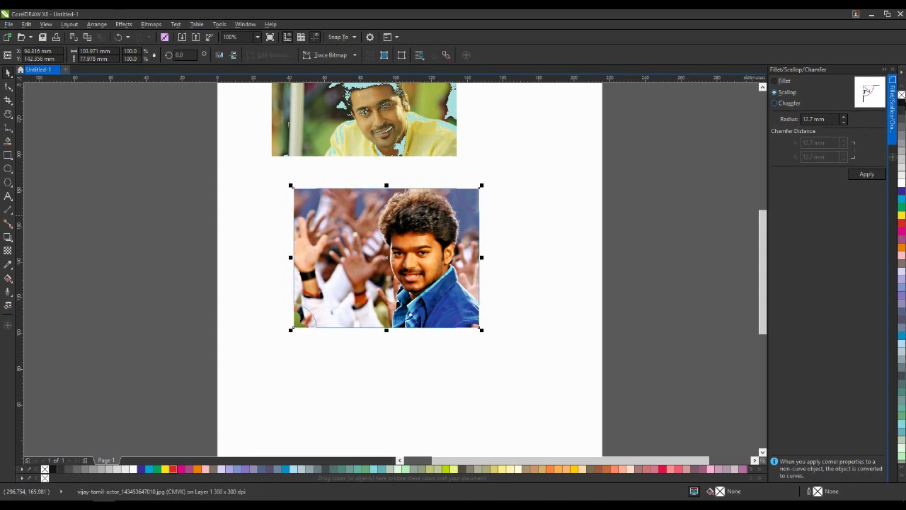
left_click(775, 104)
left_click(774, 81)
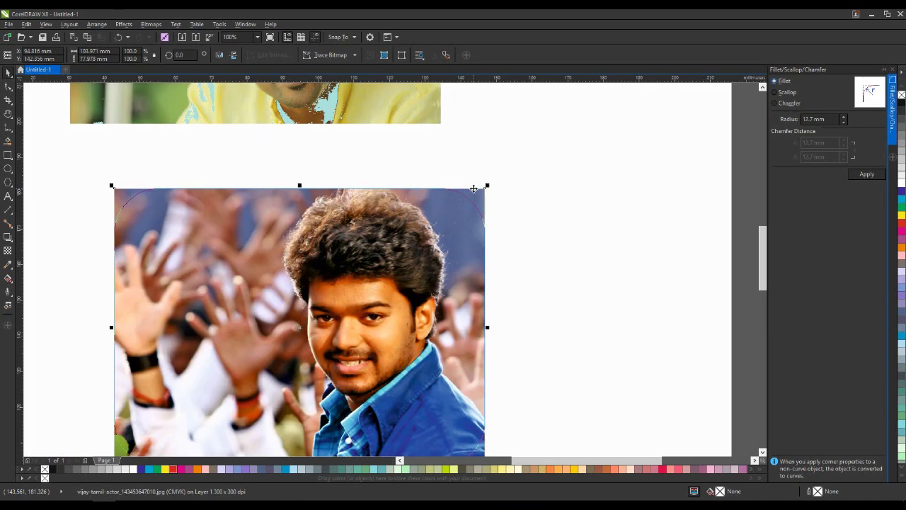
scroll(473, 187, "up", 2)
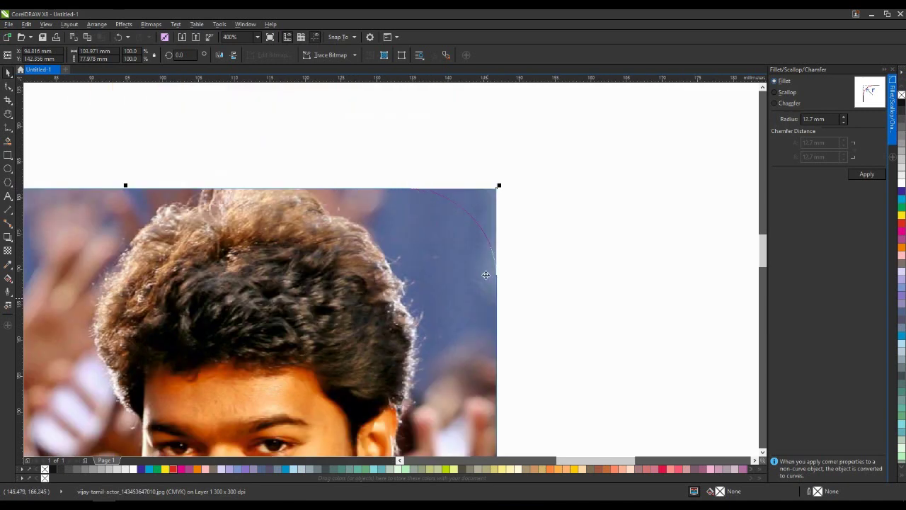
scroll(454, 175, "down", 2)
scroll(280, 309, "up", 1)
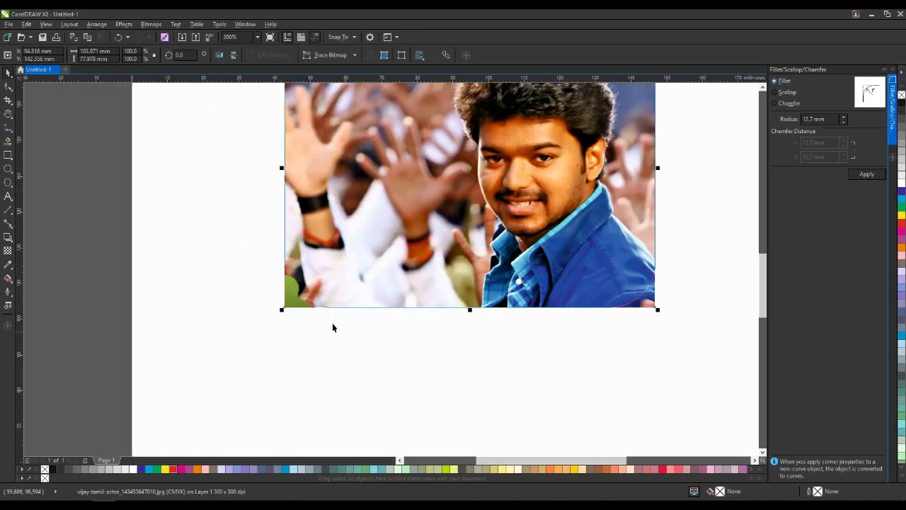
scroll(306, 298, "up", 2)
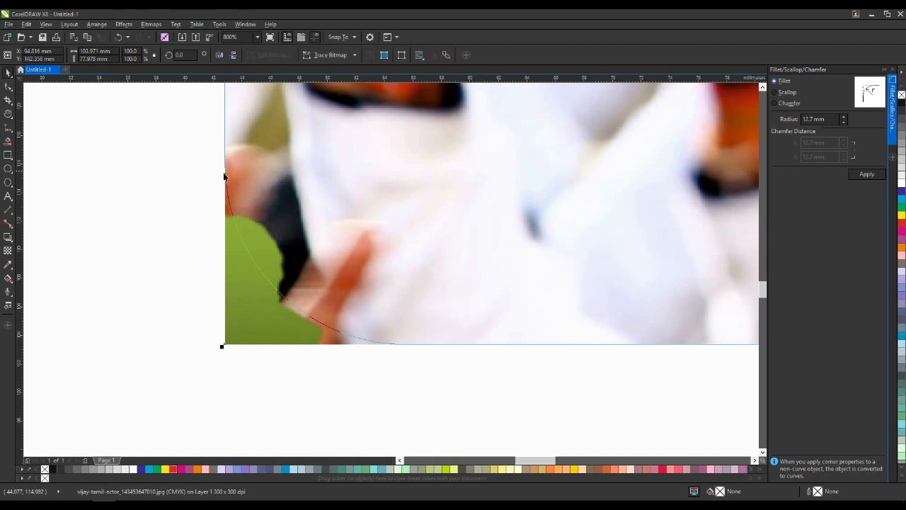
scroll(238, 241, "down", 2)
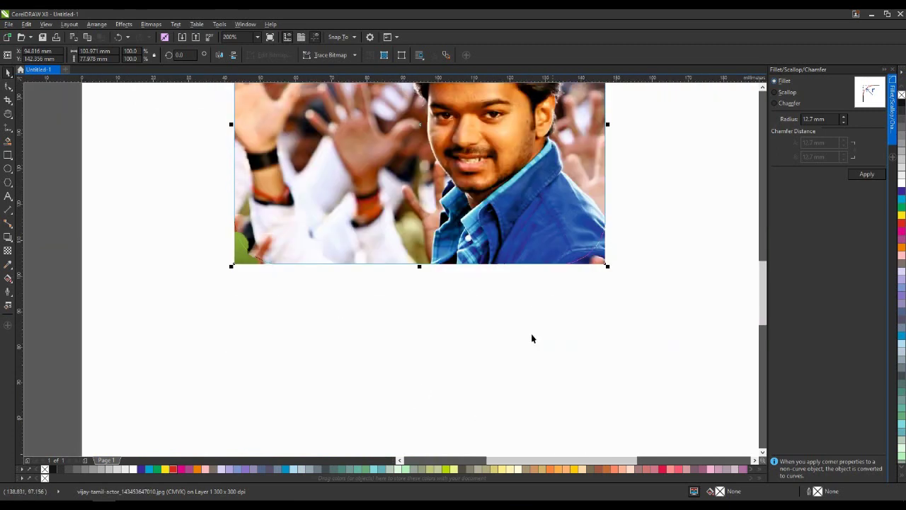
scroll(532, 338, "down", 1)
scroll(554, 170, "up", 1)
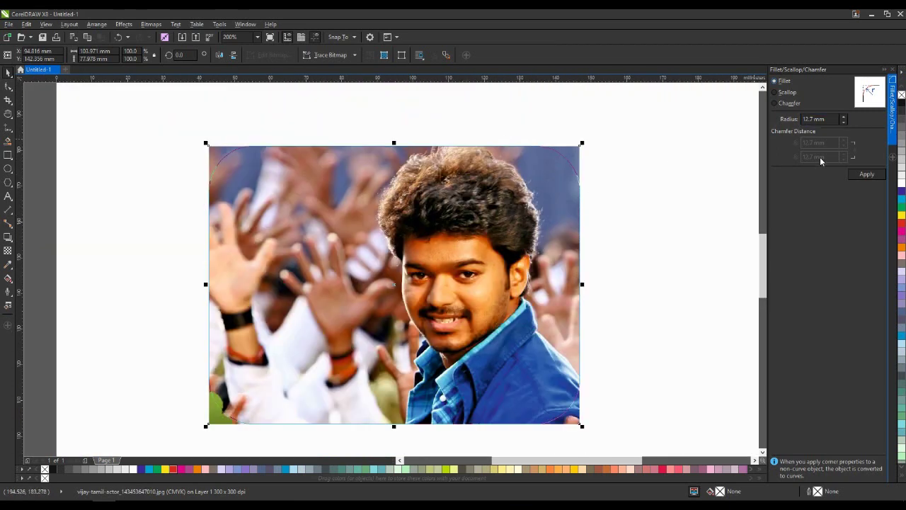
Apply a fillet with a 10 mm radius to the corners of the lower photo.
left_click(827, 119)
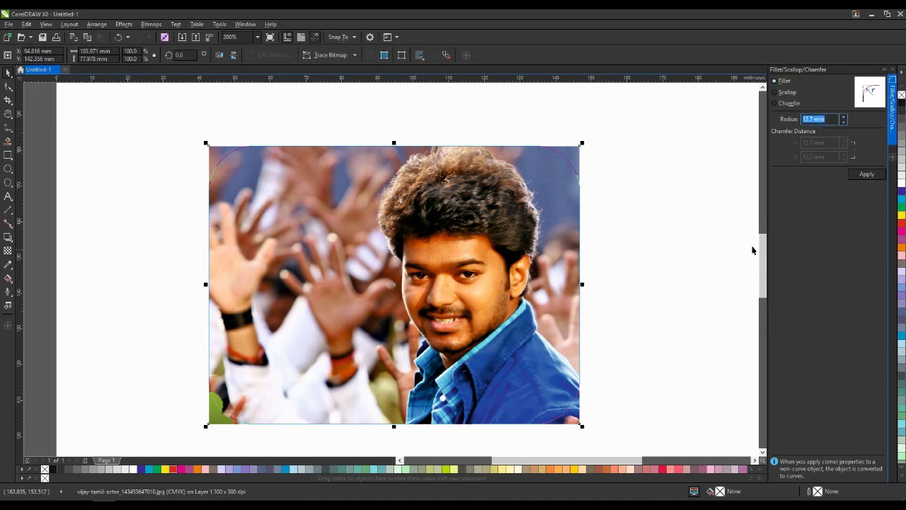
left_click(827, 119)
type("10")
left_click(867, 174)
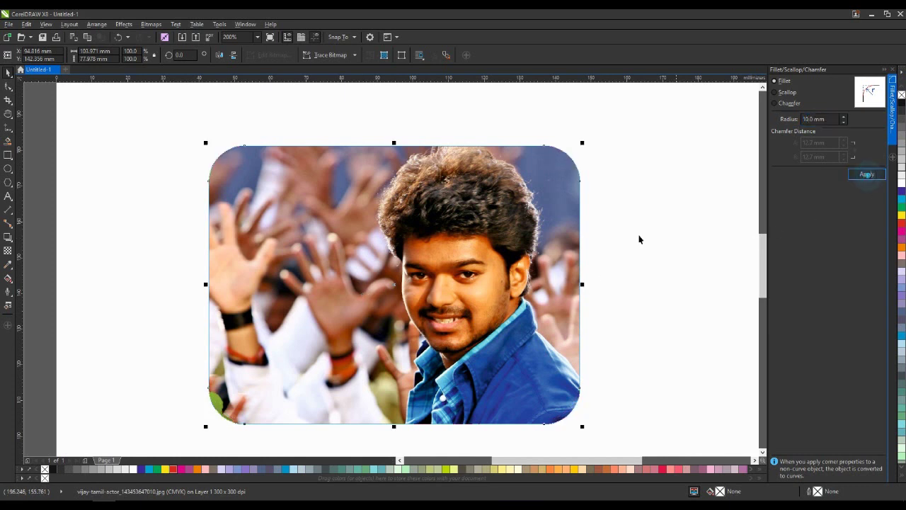
left_click(603, 233)
Check the lower photo's rounded corners close up and reposition it beneath the upper photo.
scroll(414, 198, "down", 1)
left_click(420, 194)
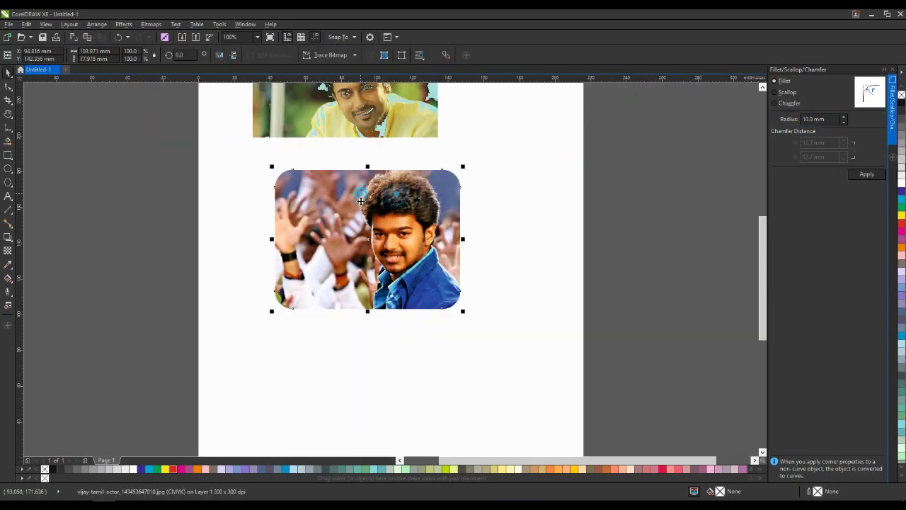
scroll(420, 194, "up", 1)
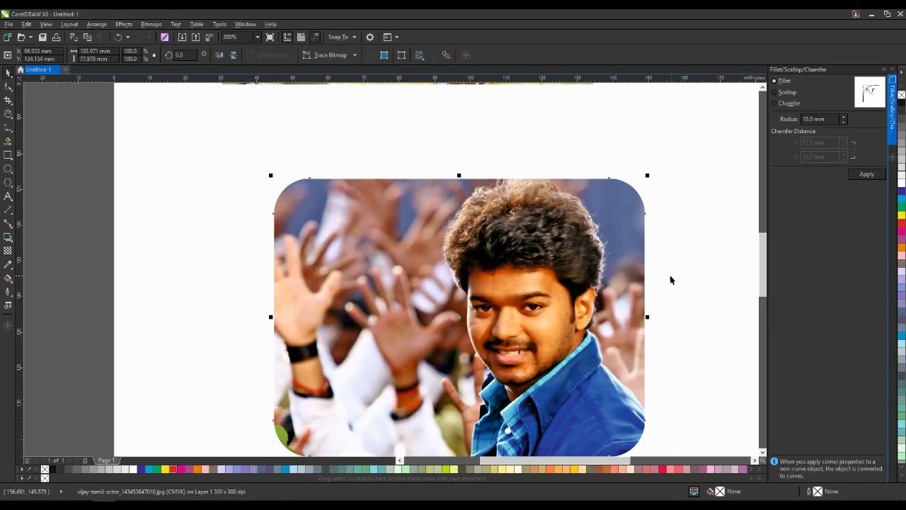
scroll(430, 244, "down", 1)
left_click(619, 187)
left_click_drag(498, 289, 486, 266)
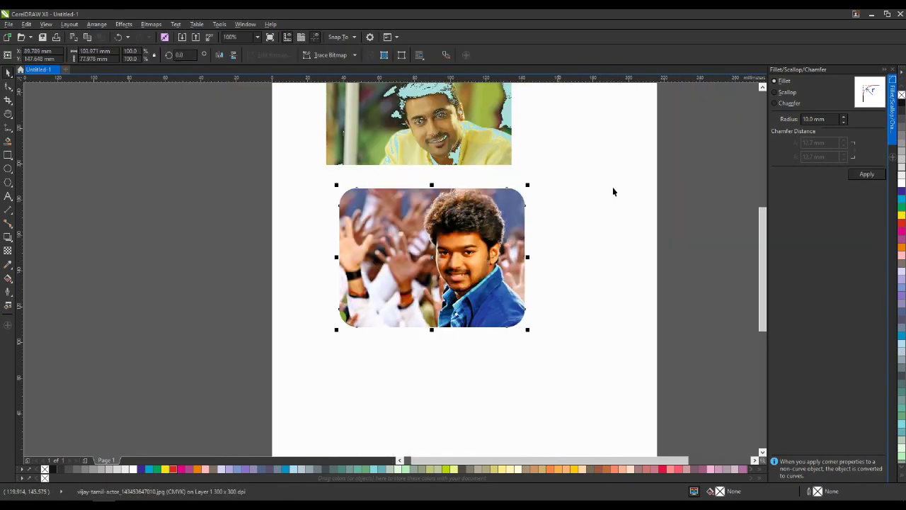
Undo the repositioning and the fillet of the lower photo.
left_click(585, 205)
left_click(569, 206)
left_click(834, 119)
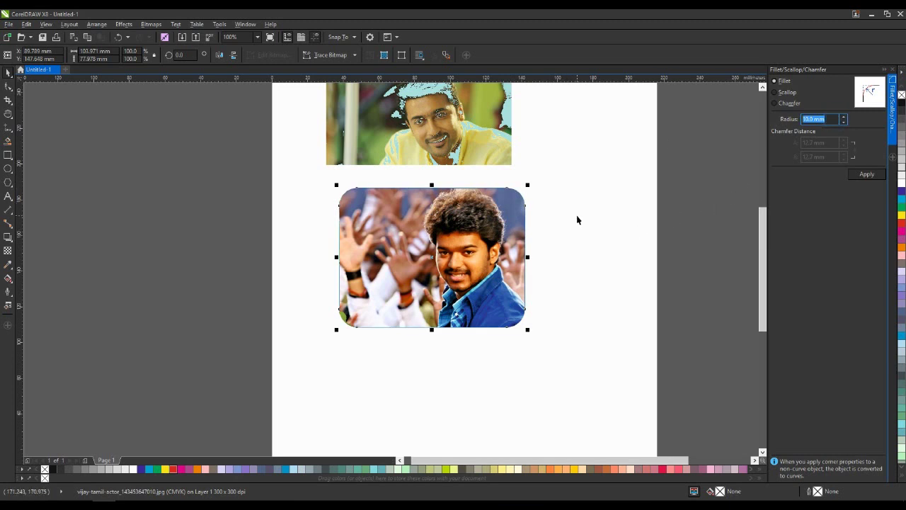
left_click(559, 225)
left_click(517, 227)
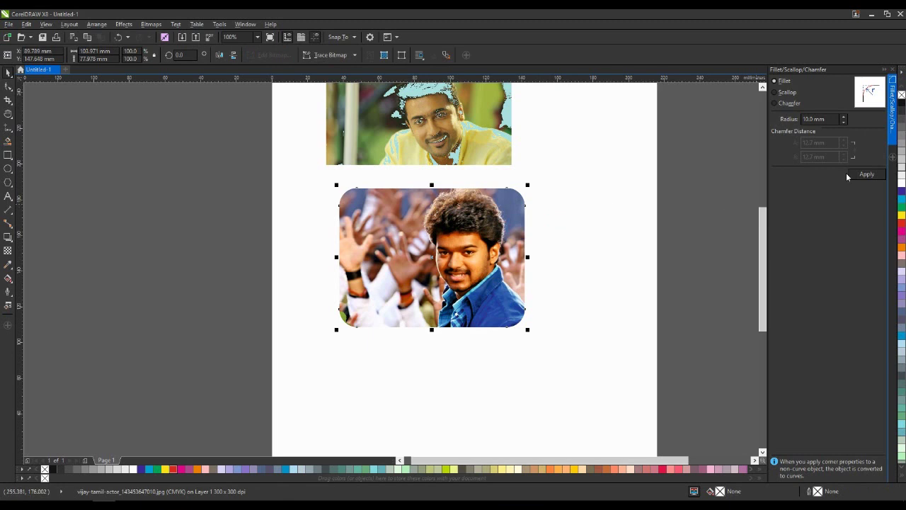
mouse_move(469, 222)
left_mouse_down()
mouse_move(483, 247)
mouse_move(478, 232)
left_mouse_up()
key("ctrl+z")
Try a fillet with a 15 mm radius on the lower photo's corners, and undo it.
left_click(581, 224)
key("Tab")
left_click(821, 119)
type("1")
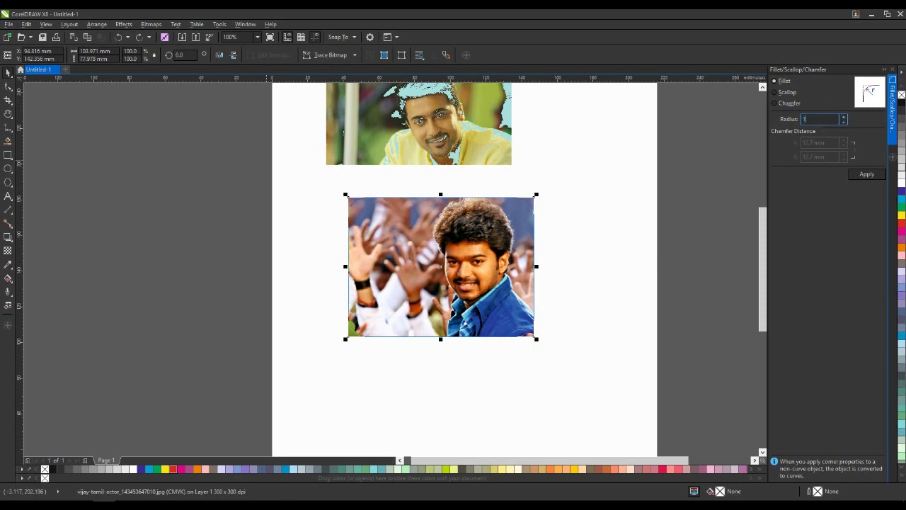
type("5")
left_click(866, 174)
left_click(571, 281)
left_click(500, 264)
key("ctrl+z")
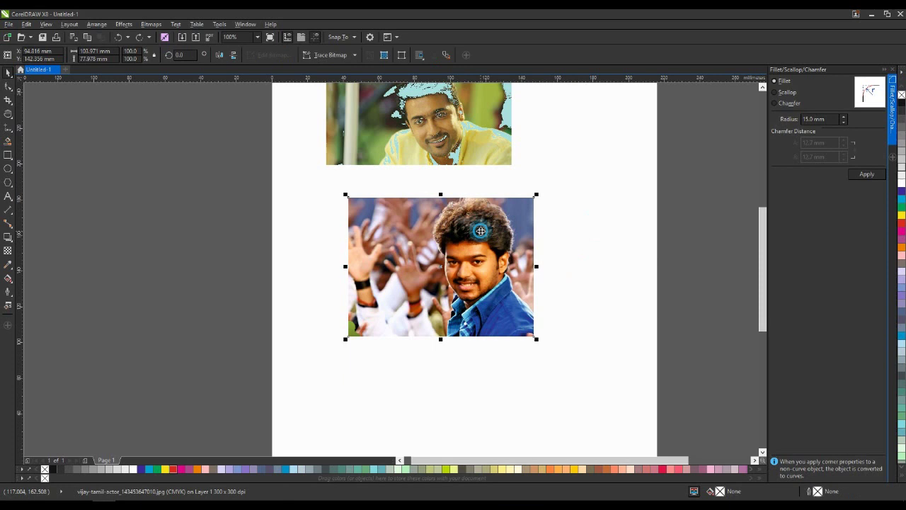
Try a scallop with a 12.7 mm radius on the lower photo's corners, and undo it.
left_click(776, 95)
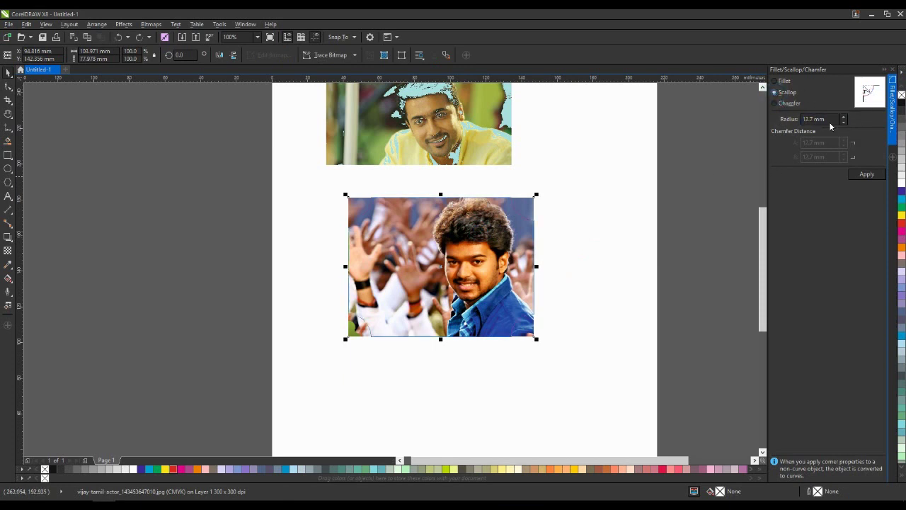
left_click(866, 175)
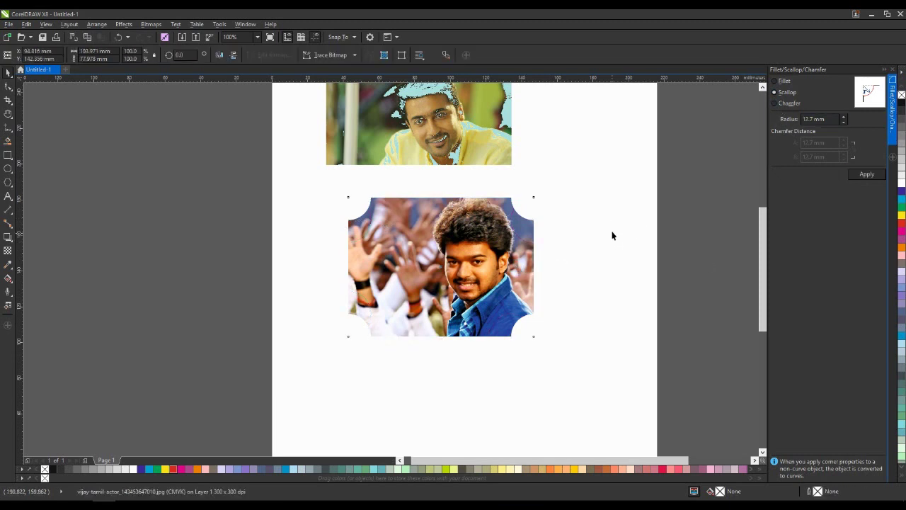
key("ctrl+z")
Chamfer the corners of the lower photo with a chamfer distance of 12.7 mm and deselect the photo.
left_click(487, 245)
left_click(775, 104)
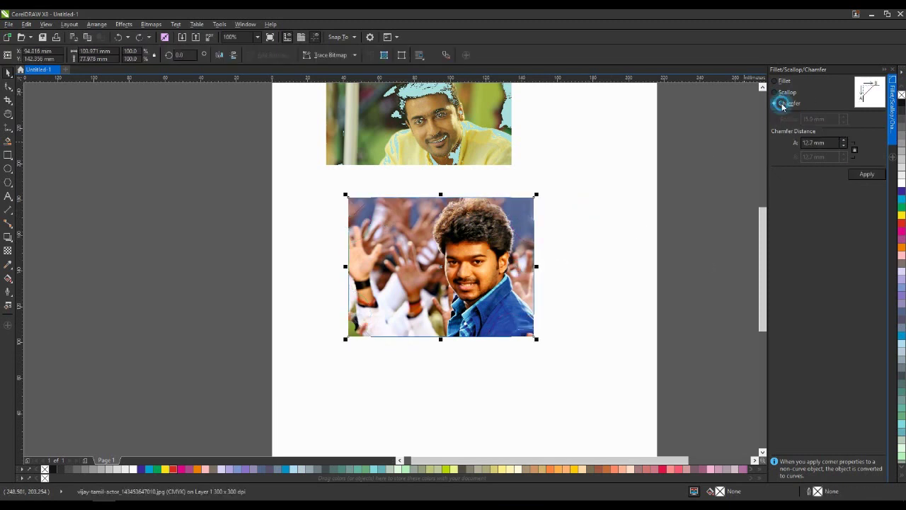
left_click(864, 175)
left_click(577, 237)
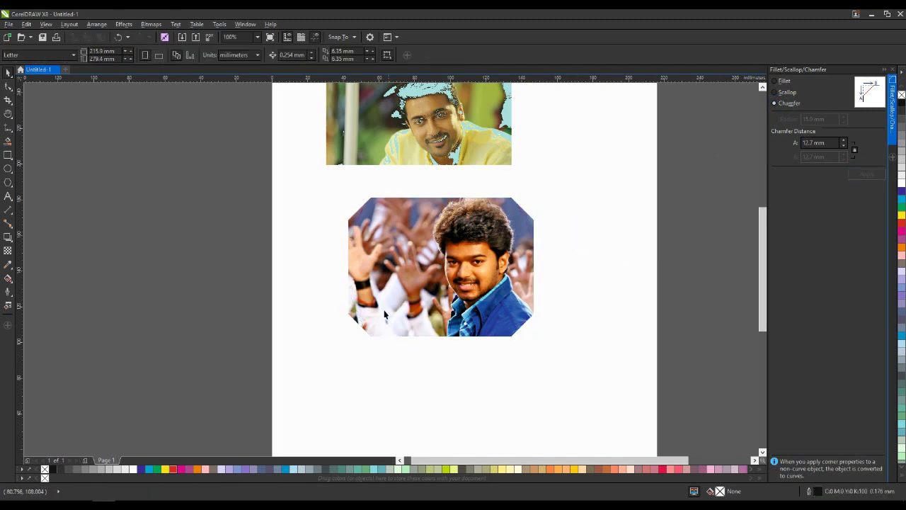
Examine the chamfered corners of the lower photo close up.
scroll(441, 211, "up", 1)
key("h")
left_click_drag(632, 252, 407, 237)
left_click_drag(453, 210, 446, 228)
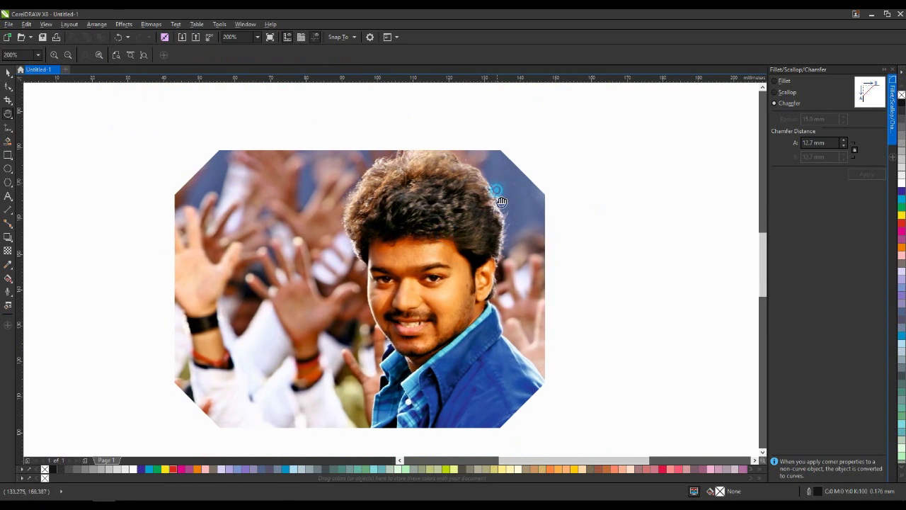
left_click_drag(489, 175, 494, 197)
scroll(493, 196, "down", 1)
key("space")
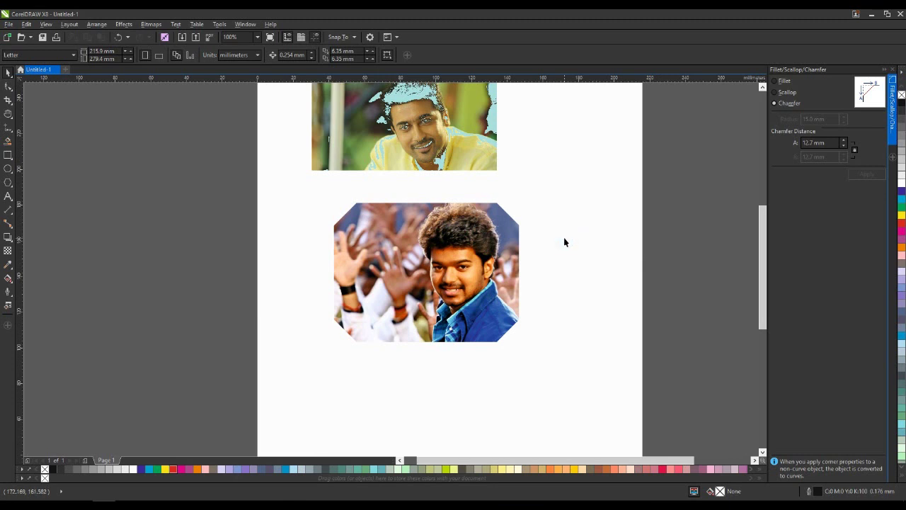
Switch the corner operation back to Fillet with nothing selected.
left_click(777, 82)
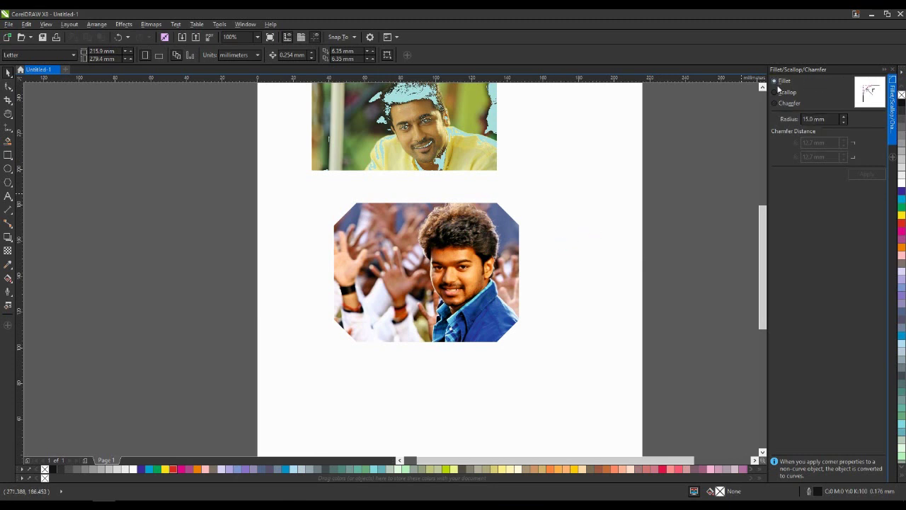
left_click_drag(538, 182, 519, 246)
left_click(557, 220)
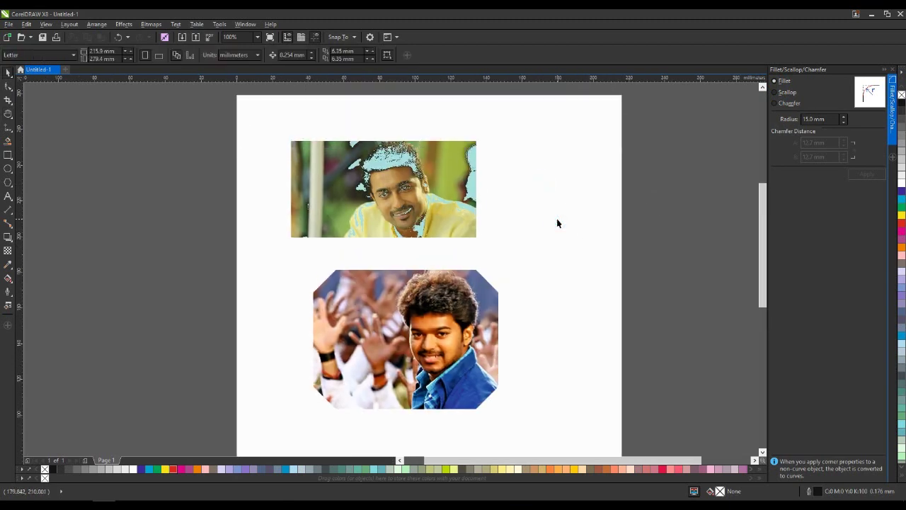